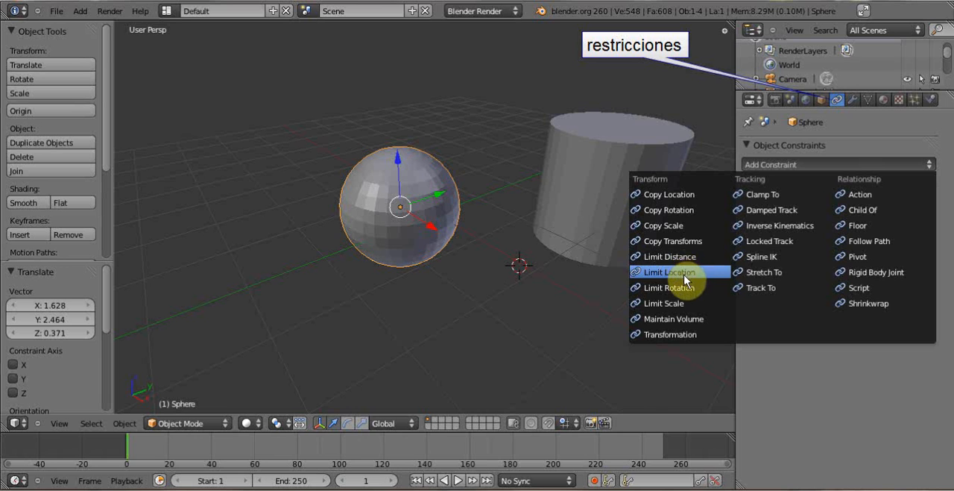
# - Add a Limit Location constraint to the sphere with Minimum X set to 0 and Maximum X set to 10
pyautogui.click(684, 277)
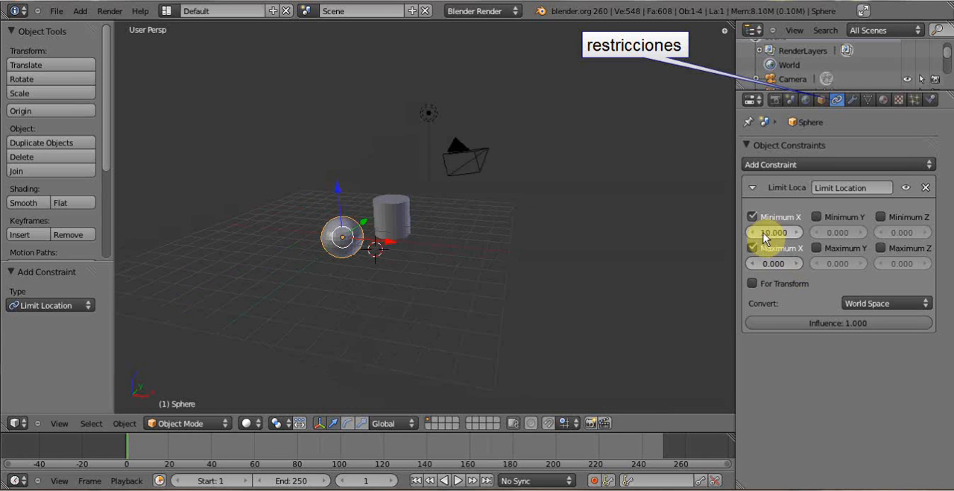
pyautogui.click(762, 233)
pyautogui.write('0')
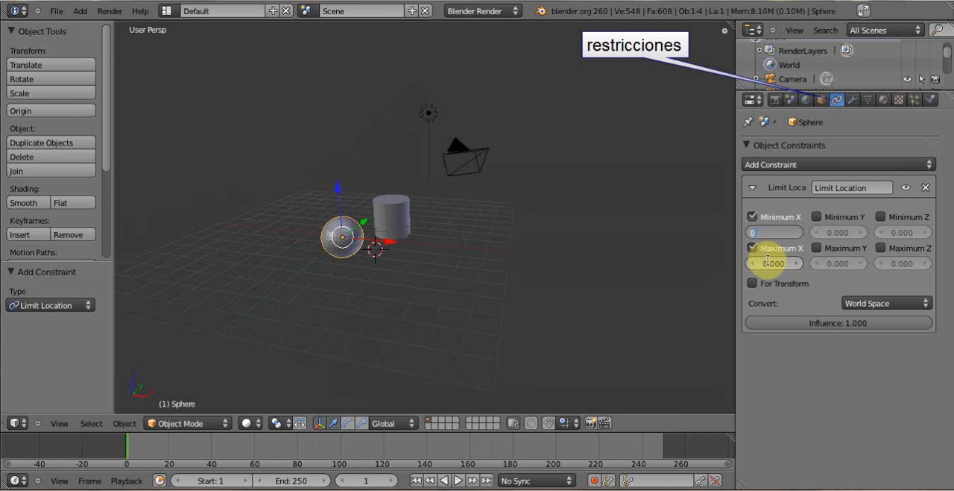
pyautogui.click(767, 263)
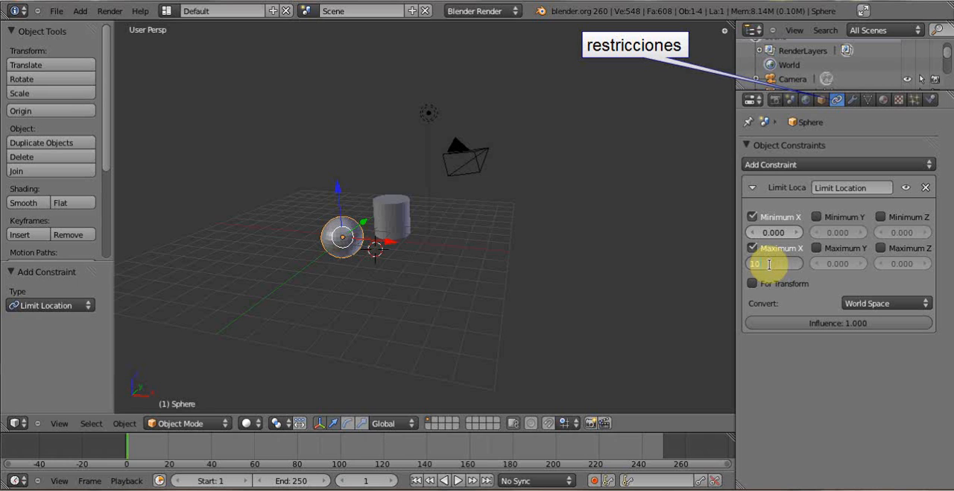
pyautogui.press('Return')
# - Try moving the sphere along the global X axis to test the Limit Location constraint
pyautogui.press('g')
pyautogui.press('x')
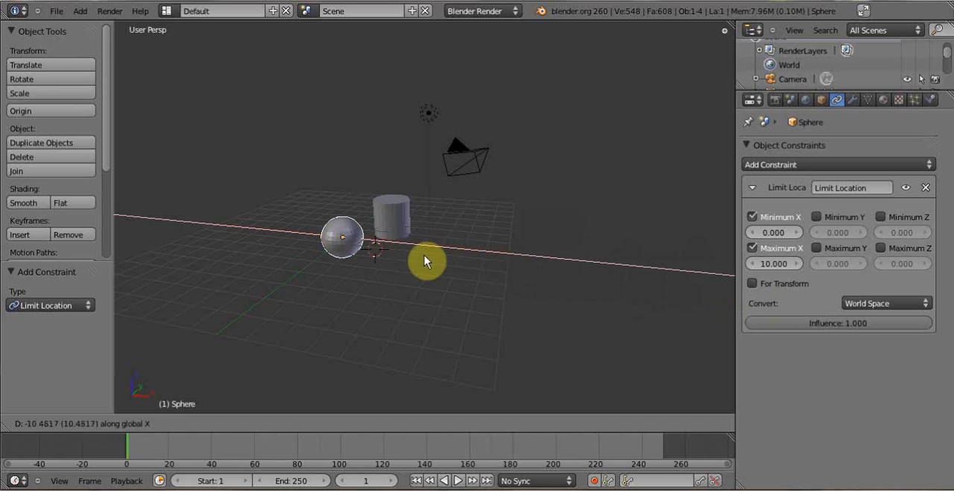
pyautogui.click(349, 243)
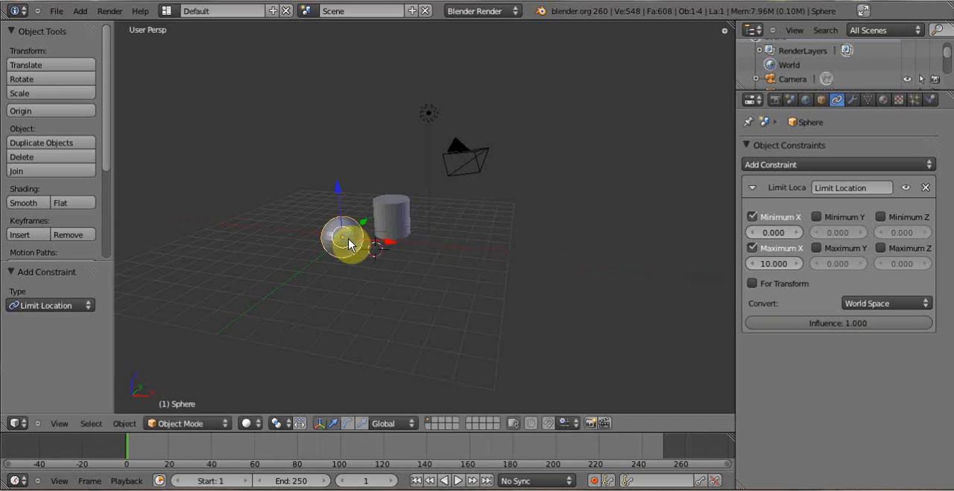
# - Try scaling the sphere along the global X axis
pyautogui.scroll(2, 454, 252)
pyautogui.moveTo(458, 251); pyautogui.dragTo(489, 251, button='middle')
pyautogui.scroll(1, 484, 258)
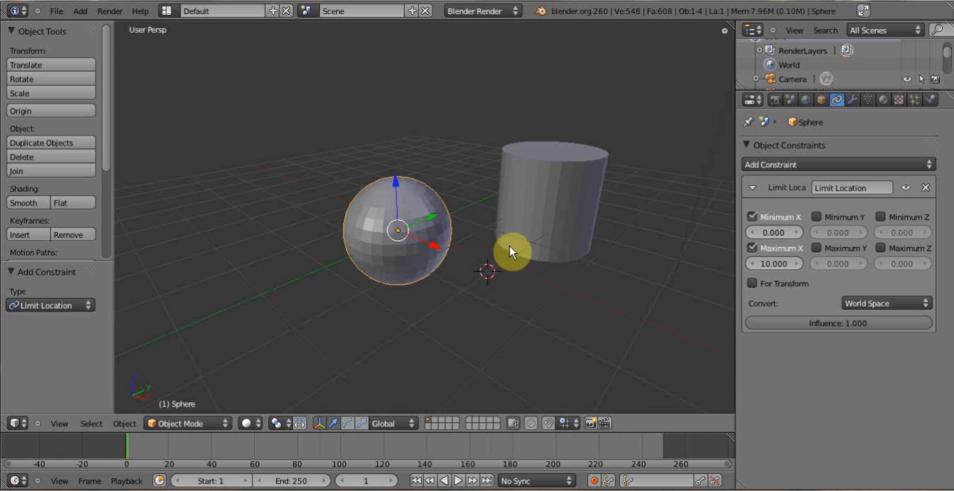
pyautogui.moveTo(511, 259); pyautogui.dragTo(513, 245, button='middle')
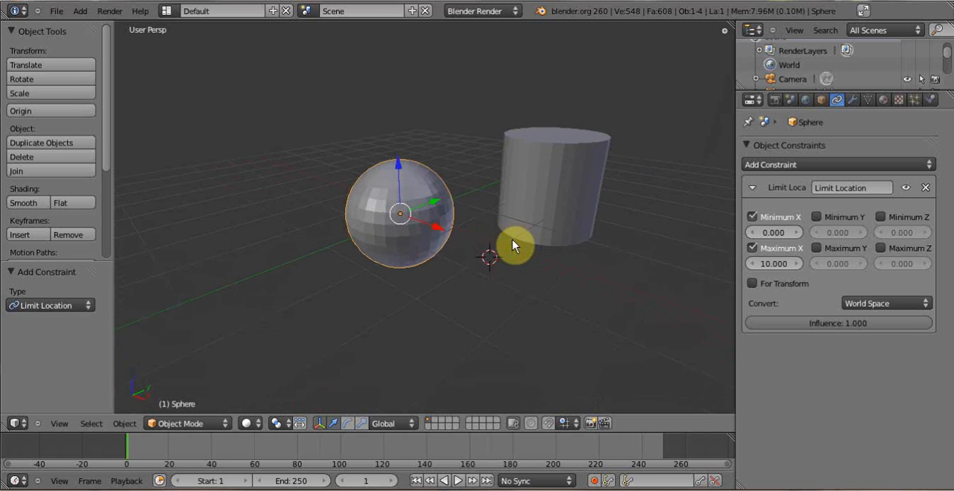
pyautogui.press('s')
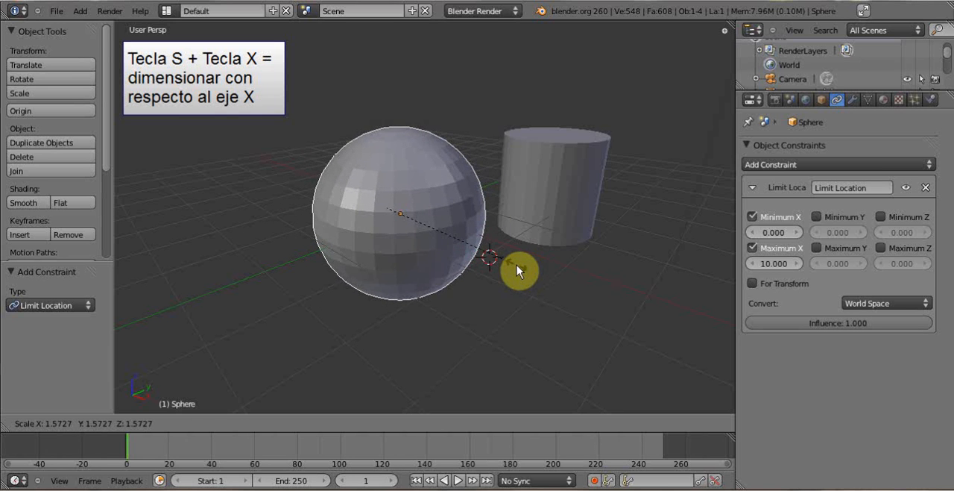
pyautogui.press('x')
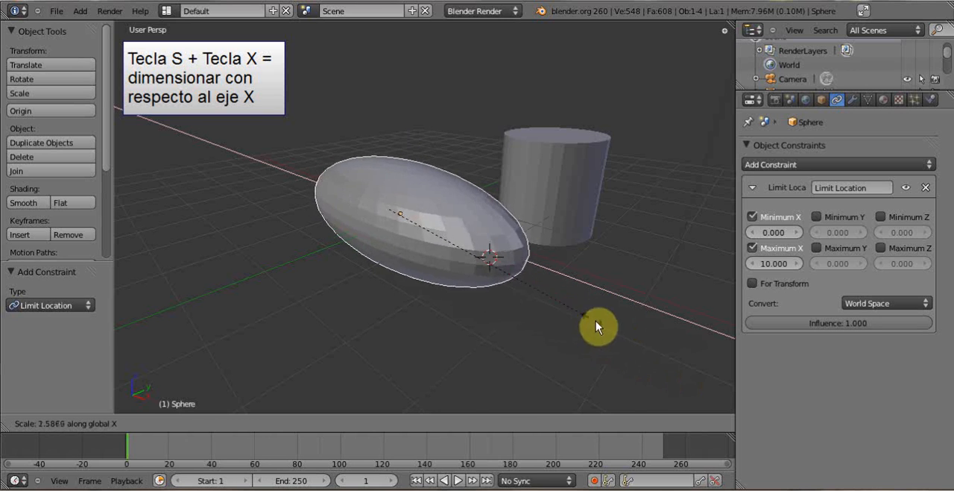
pyautogui.rightClick(514, 291)
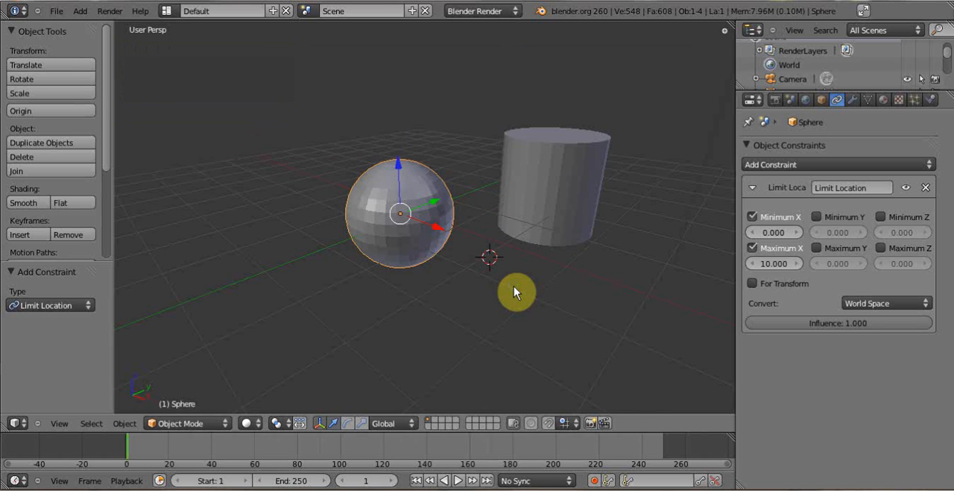
# - Try moving the sphere along the Z axis, and delete its Limit Location constraint
pyautogui.press('g')
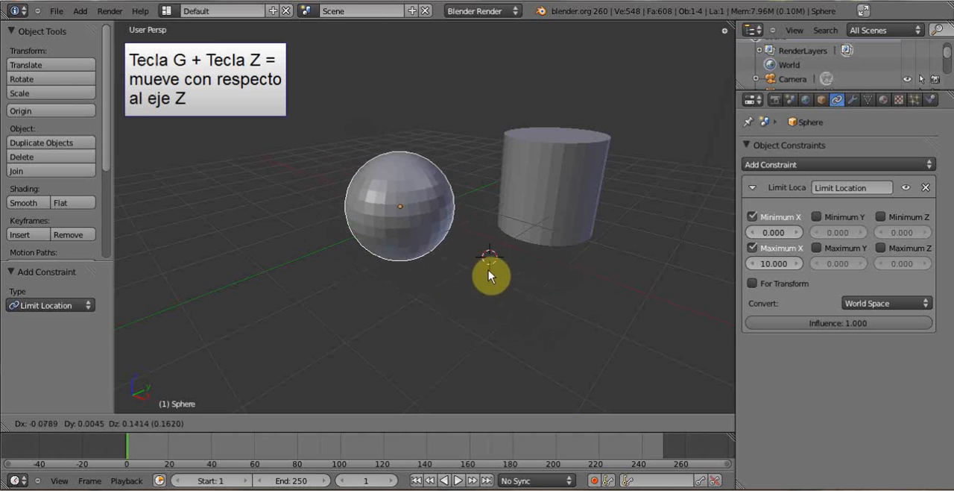
pyautogui.press('z')
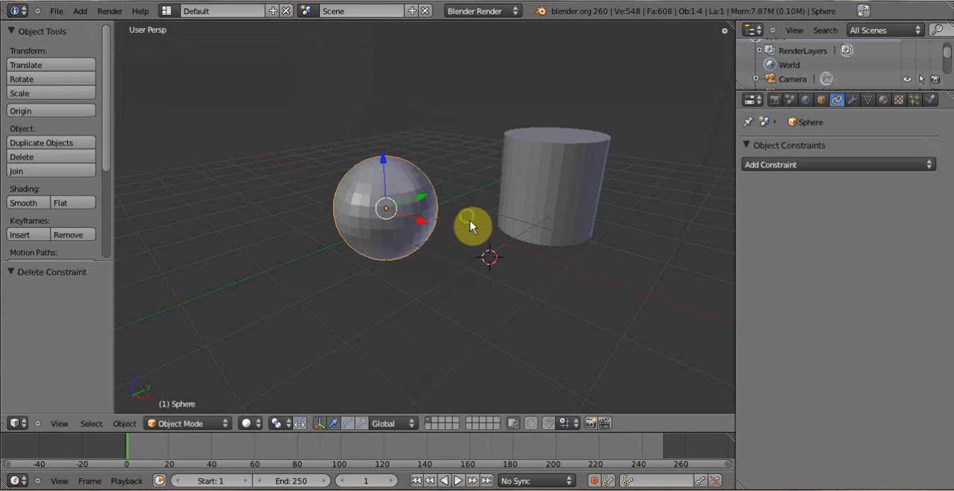
pyautogui.moveTo(468, 226); pyautogui.dragTo(478, 246, button='middle')
pyautogui.scroll(2, 467, 229)
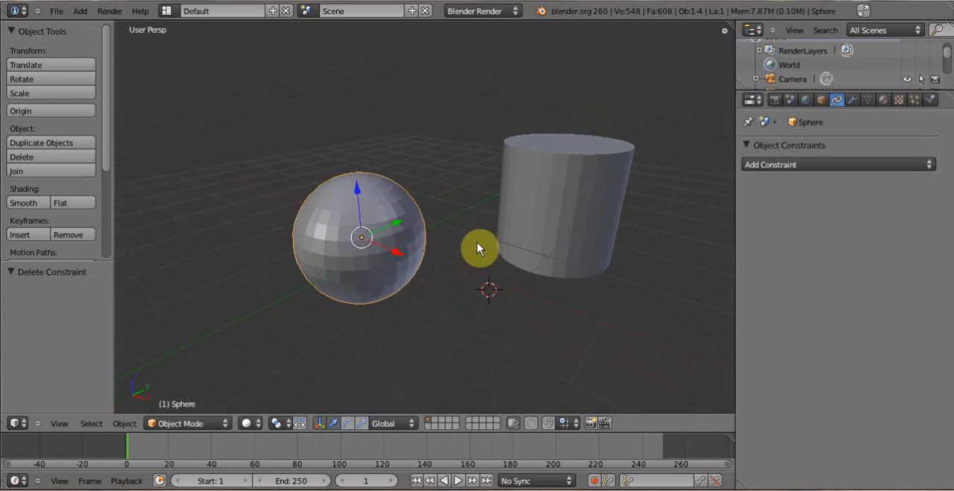
# - In Edit Mode, move the sphere's whole mesh off its origin by about X -1.419, Y -0.746, Z 0.923, and return to Object Mode
pyautogui.press('Tab')
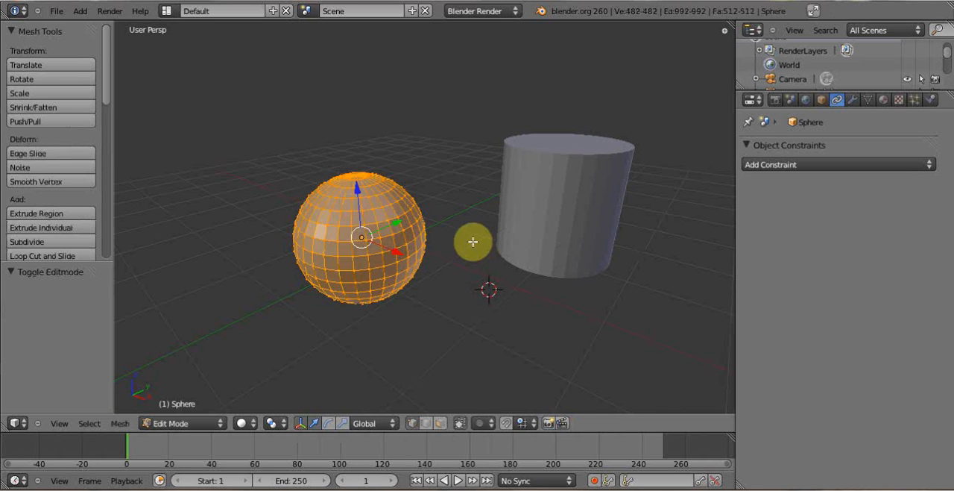
pyautogui.press('Tab')
pyautogui.press('Tab')
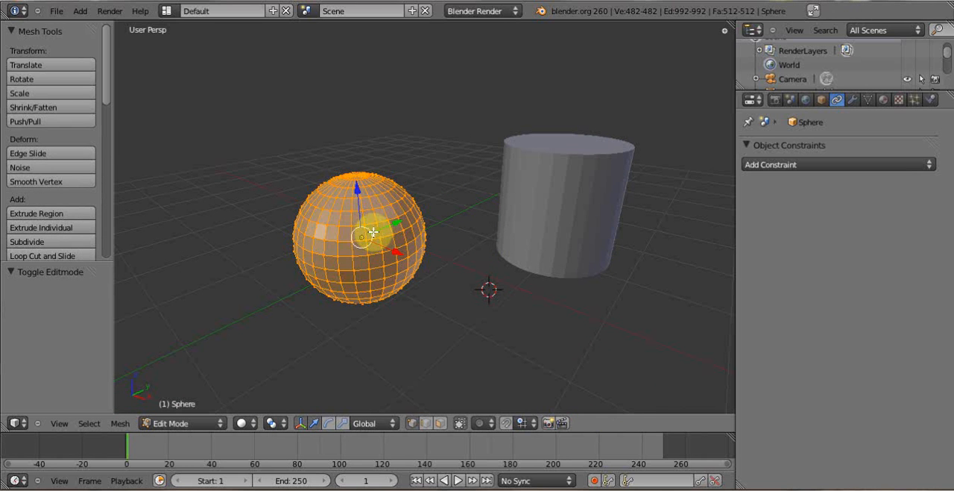
pyautogui.scroll(1, 374, 242)
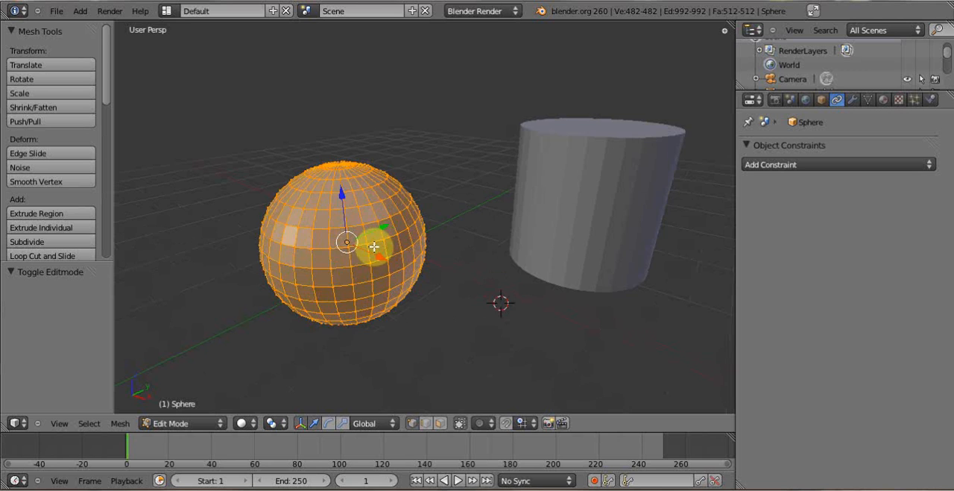
pyautogui.keyDown('shift'); pyautogui.moveTo(374, 246); pyautogui.dragTo(413, 230, button='middle'); pyautogui.keyUp('shift')
pyautogui.scroll(1, 407, 236)
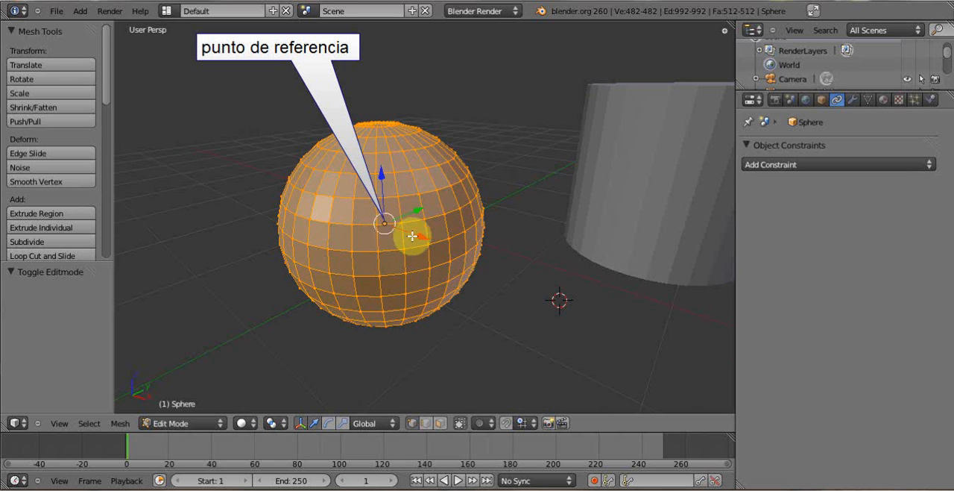
pyautogui.scroll(-1, 410, 233)
pyautogui.press('g')
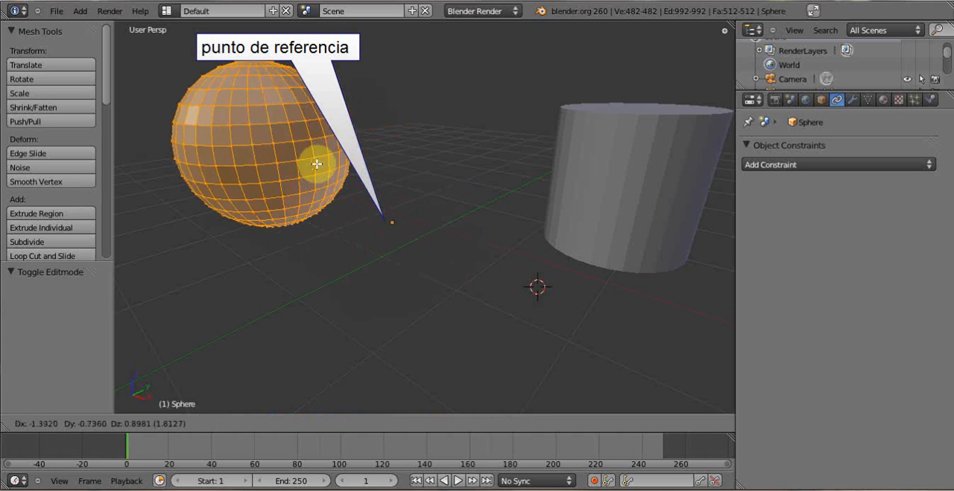
pyautogui.click(316, 160)
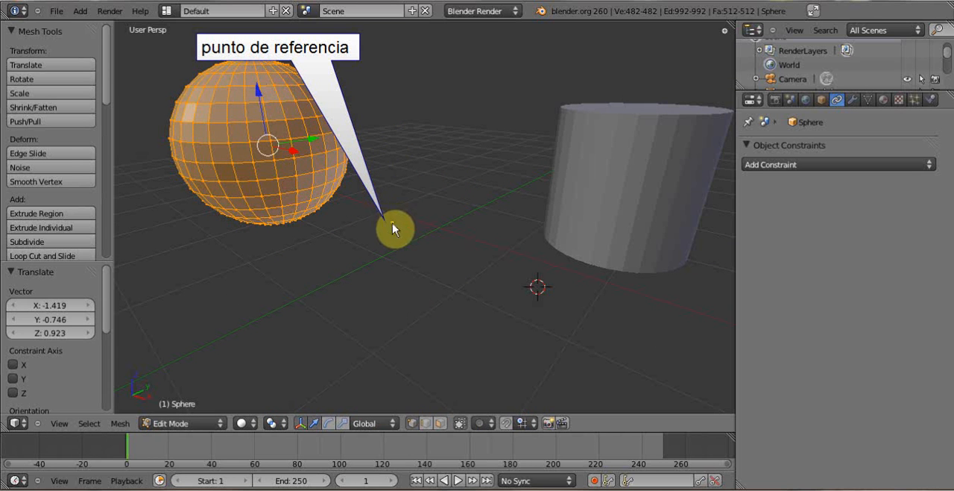
pyautogui.press('Tab')
# - Try rotating the sphere around its off-centre origin in Object Mode
pyautogui.rightClick(592, 200)
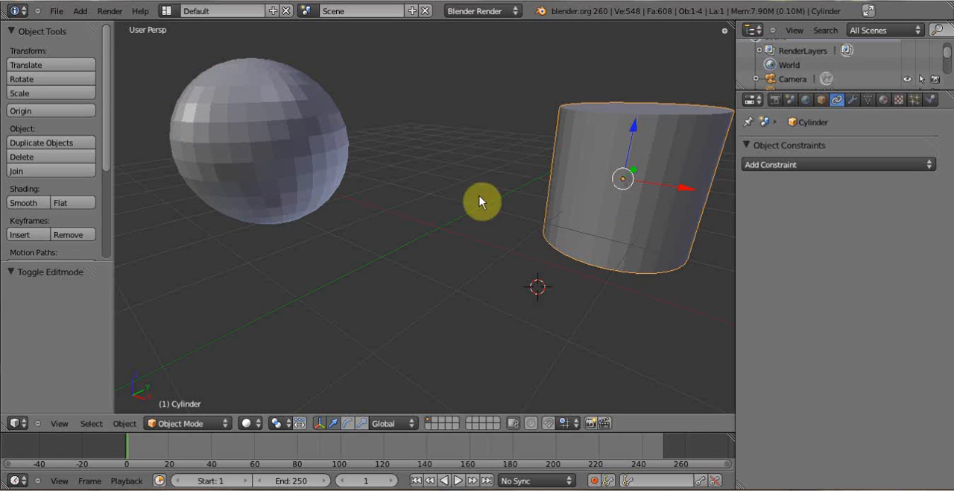
pyautogui.rightClick(324, 169)
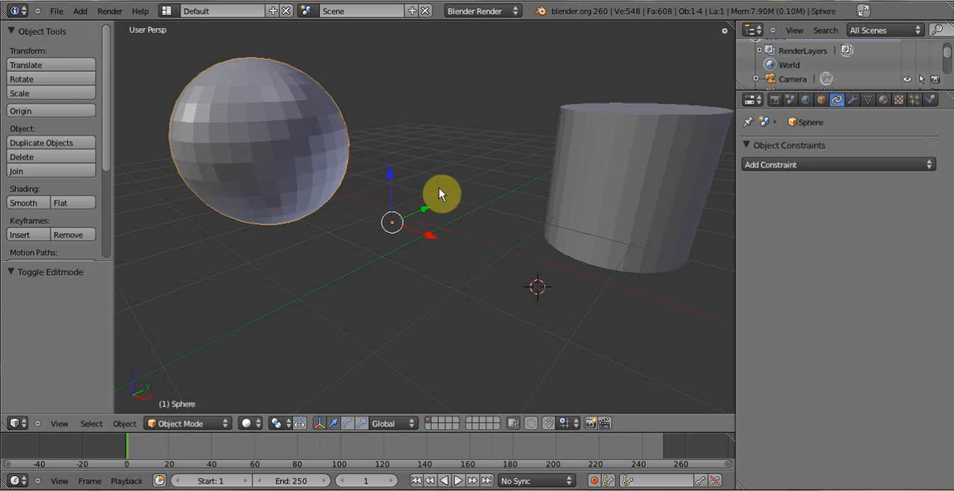
pyautogui.press('r')
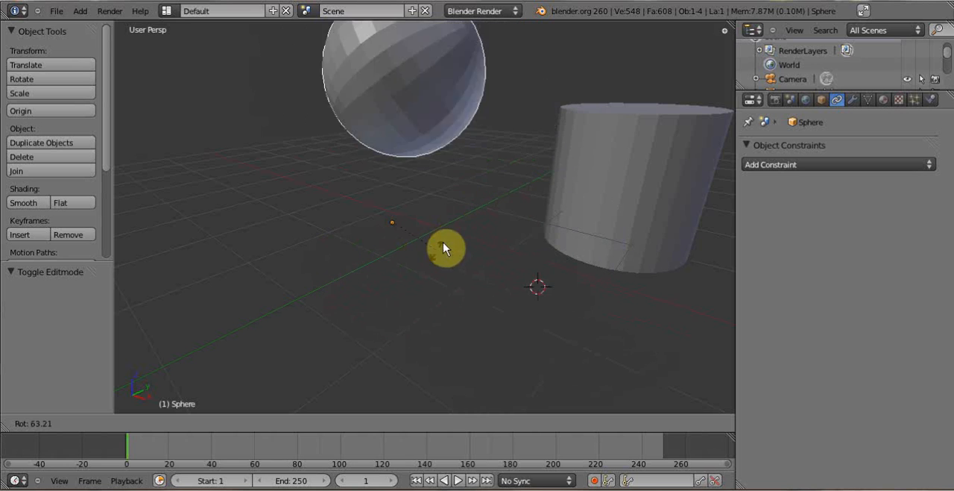
pyautogui.click(431, 233)
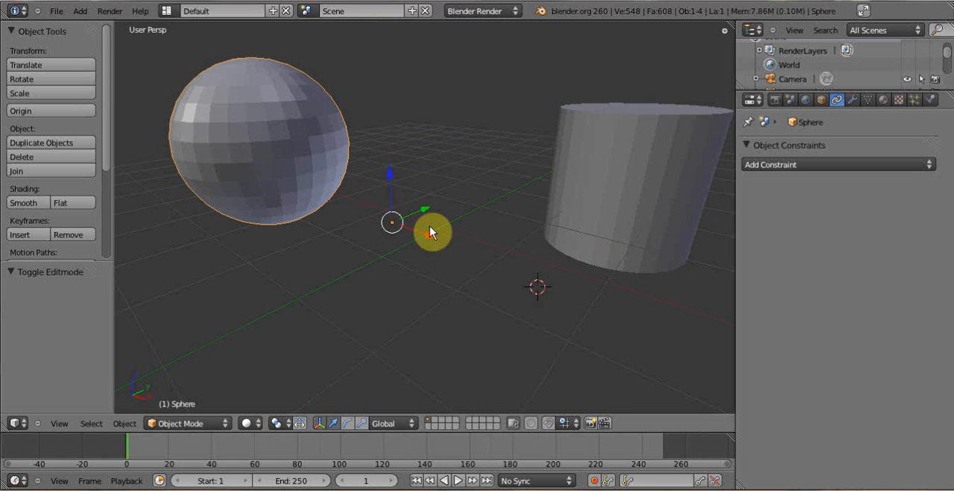
# - Move the sphere's mesh back close to its origin in Edit Mode, and return to Object Mode
pyautogui.press('Tab')
pyautogui.press('g')
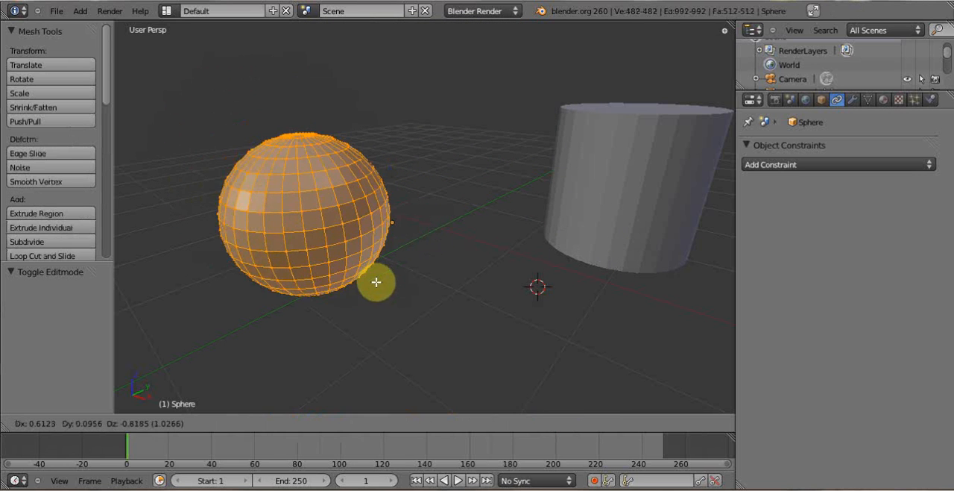
pyautogui.click(390, 285)
pyautogui.moveTo(398, 245); pyautogui.dragTo(420, 234, button='middle')
pyautogui.press('Tab')
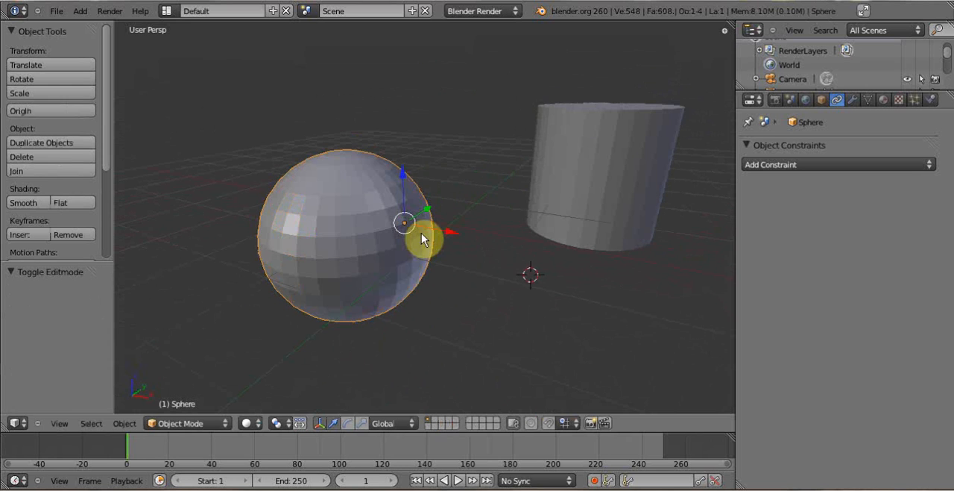
# - Open the sphere's modifier settings and view the list of available modifiers
pyautogui.click(854, 100)
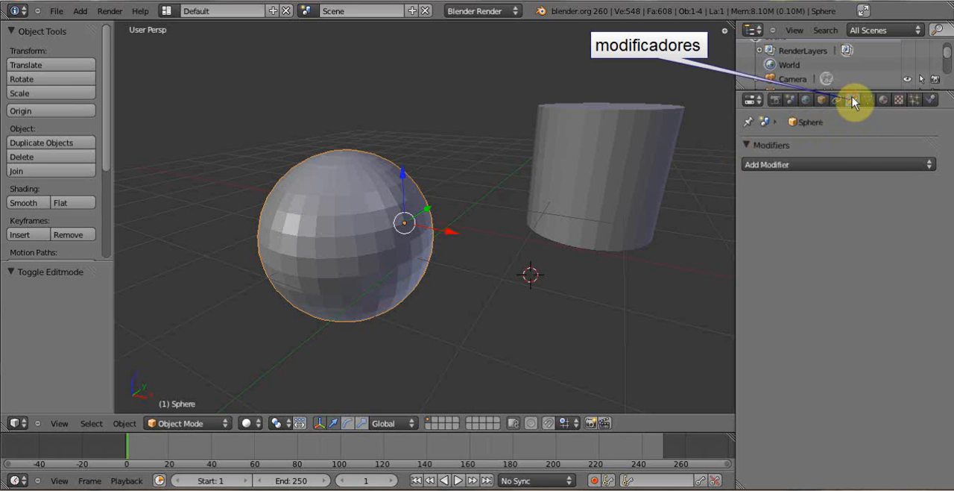
pyautogui.moveTo(444, 262); pyautogui.dragTo(460, 253, button='middle')
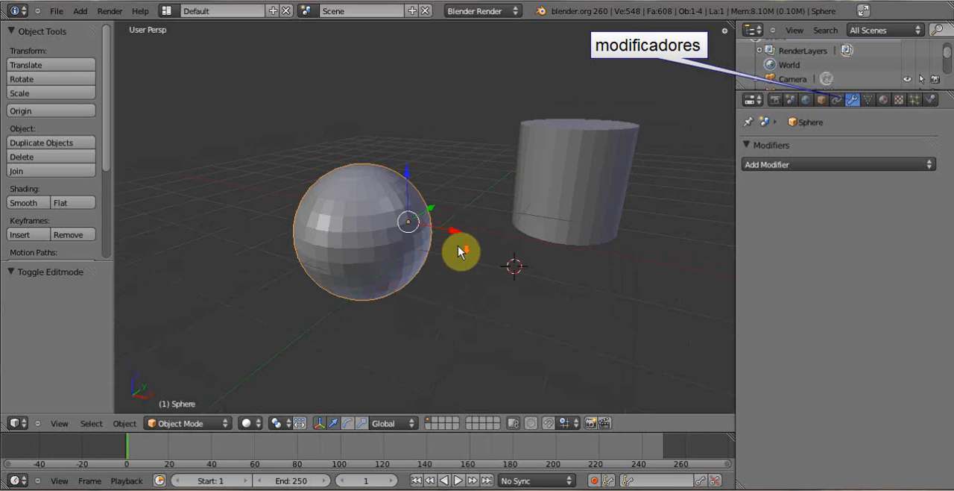
pyautogui.click(911, 164)
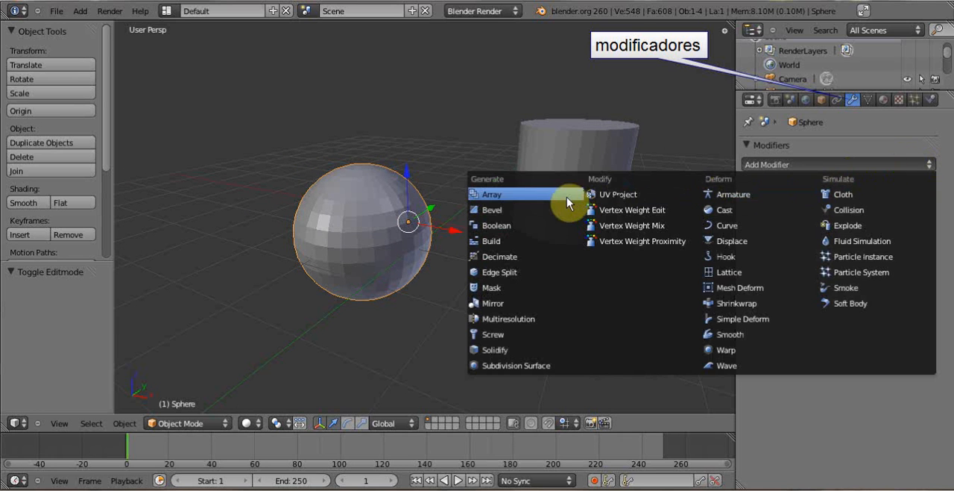
# - Select the cylinder and examine its shape from several distances and angles
pyautogui.rightClick(566, 155)
pyautogui.moveTo(569, 154); pyautogui.dragTo(494, 221, button='middle')
pyautogui.scroll(2, 493, 221)
pyautogui.scroll(-2, 492, 224)
pyautogui.scroll(2, 492, 227)
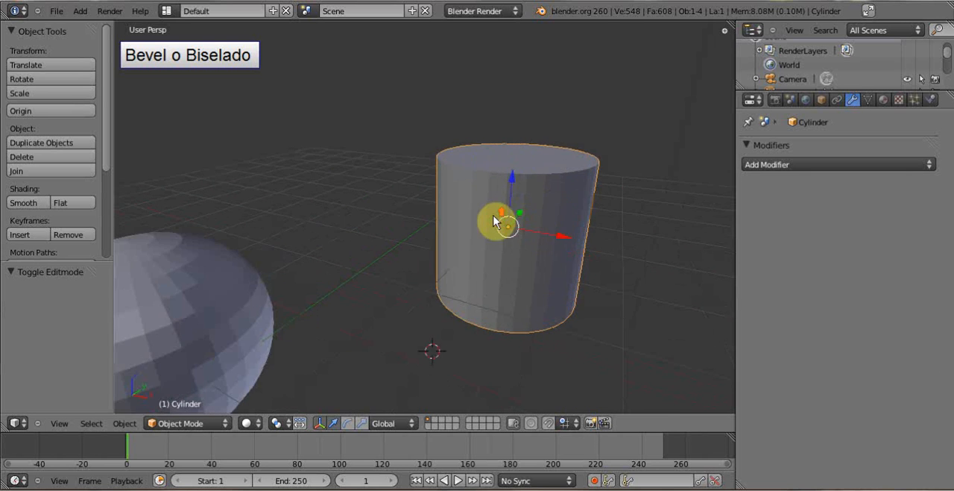
pyautogui.scroll(2, 459, 238)
pyautogui.scroll(-4, 475, 206)
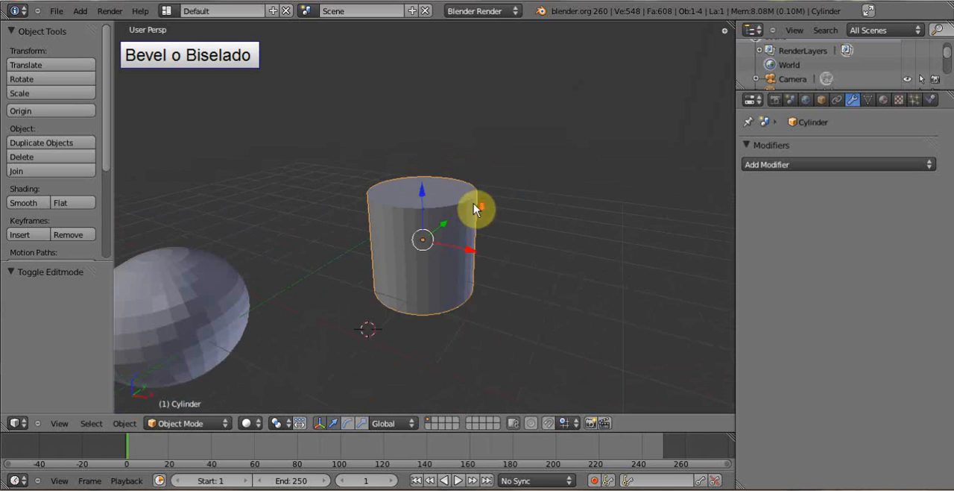
pyautogui.keyDown('shift'); pyautogui.moveTo(482, 168); pyautogui.dragTo(493, 146, button='middle'); pyautogui.keyUp('shift')
# - Add a cube and move it clear of the sphere and cylinder, by about X -0.831, Y -4.624, Z 1.460
pyautogui.click(82, 11)
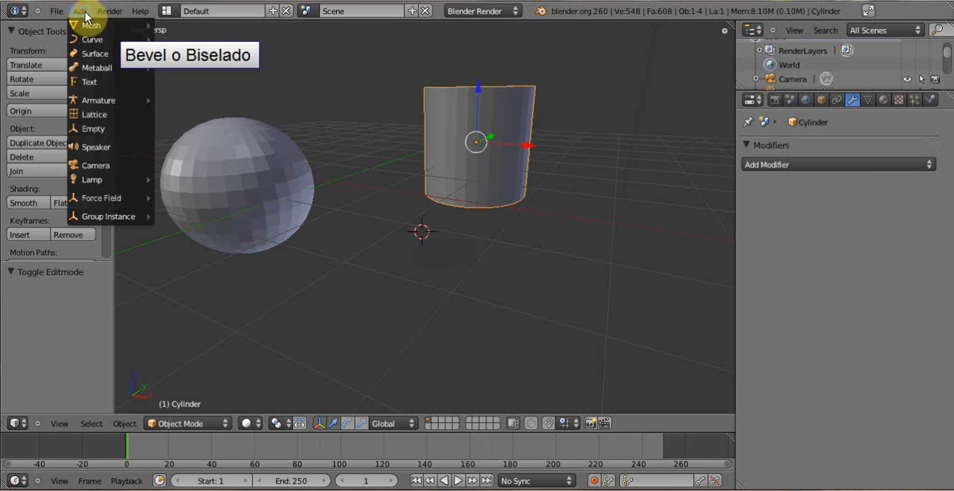
pyautogui.moveTo(111, 28)
pyautogui.click(177, 39)
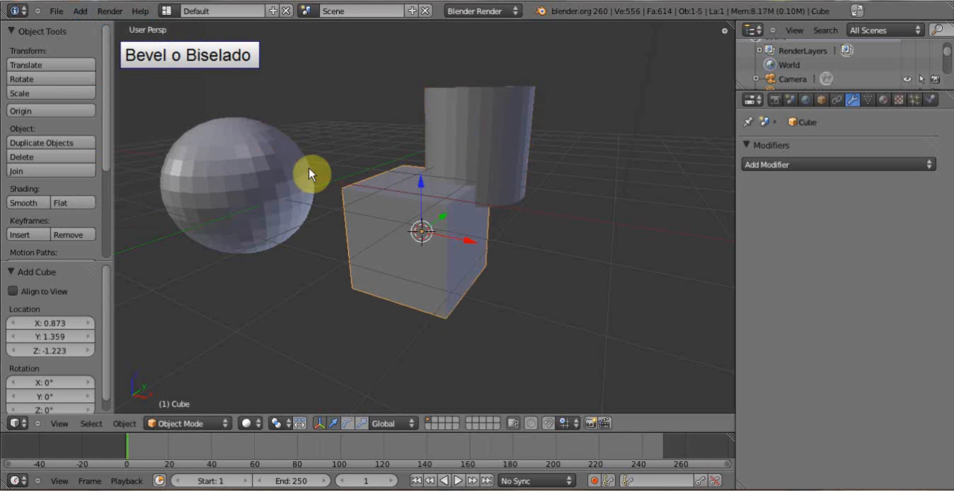
pyautogui.moveTo(313, 171); pyautogui.dragTo(364, 202, button='middle')
pyautogui.press('g')
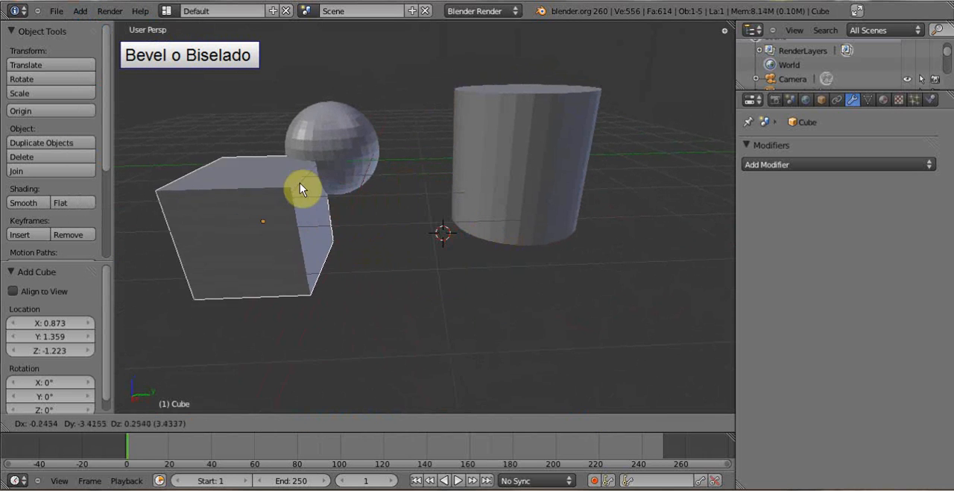
pyautogui.click(261, 152)
# - Add a Bevel modifier with a width of 0.1000 to the cube and apply it
pyautogui.scroll(2, 299, 219)
pyautogui.keyDown('shift'); pyautogui.moveTo(153, 222); pyautogui.dragTo(467, 219, button='middle'); pyautogui.keyUp('shift')
pyautogui.click(820, 164)
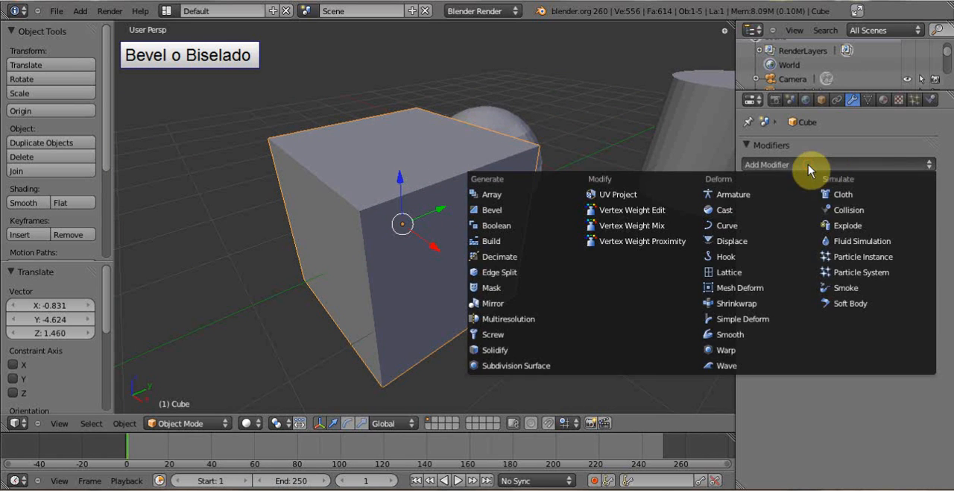
pyautogui.click(835, 169)
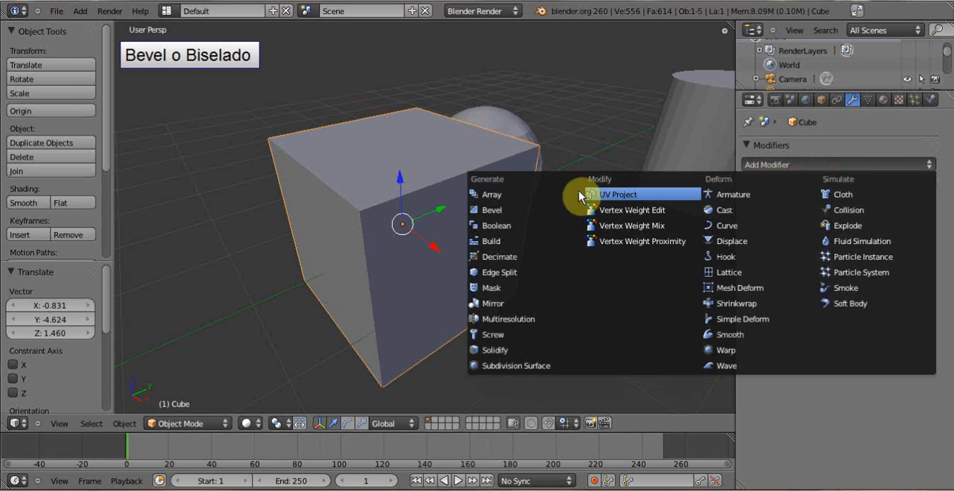
pyautogui.click(497, 213)
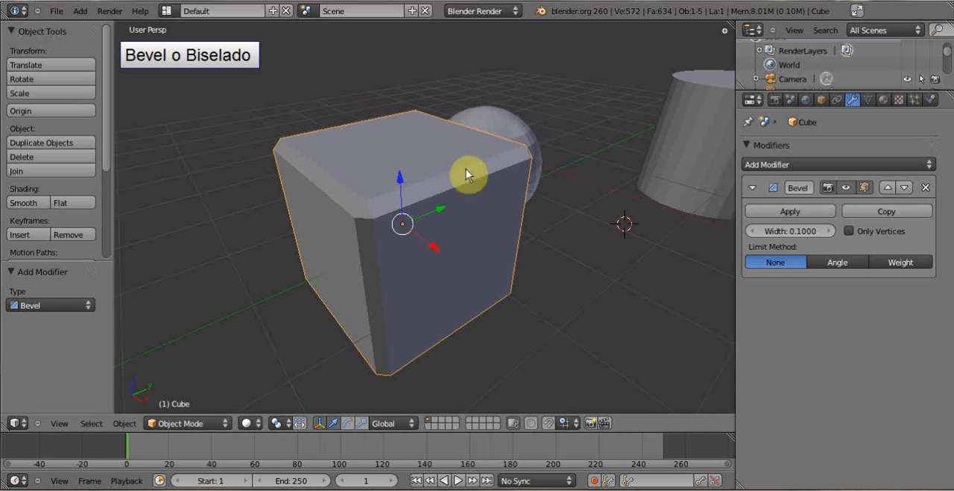
pyautogui.scroll(-2, 448, 218)
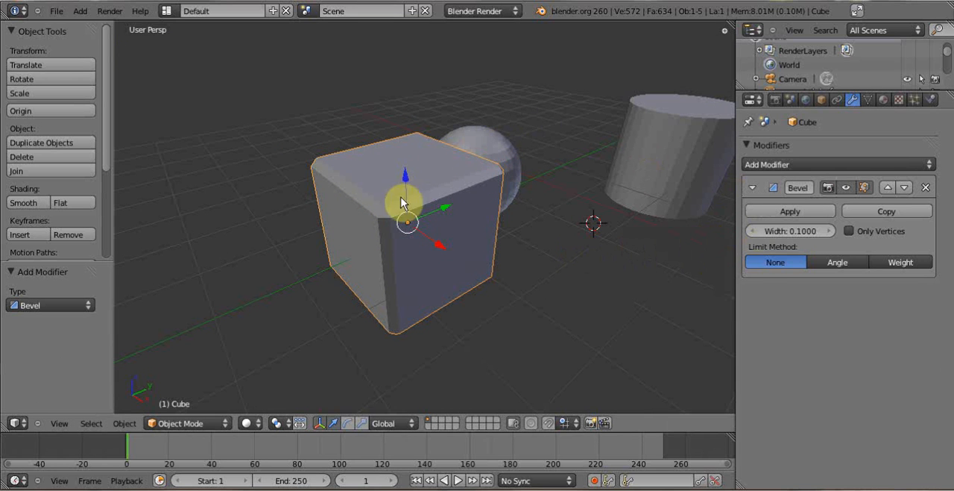
pyautogui.click(799, 213)
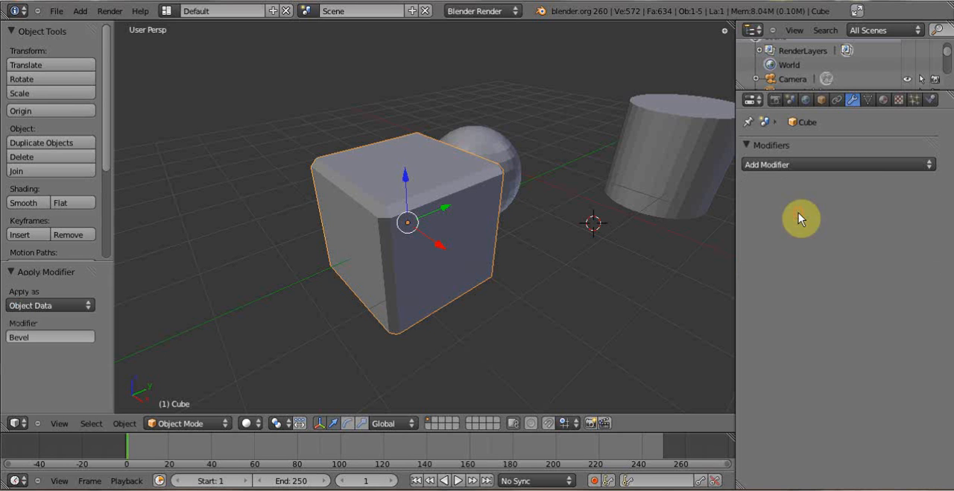
# - Apply a second Bevel modifier of 0.1000 width to the cube and add a Subdivision Surface modifier
pyautogui.click(879, 166)
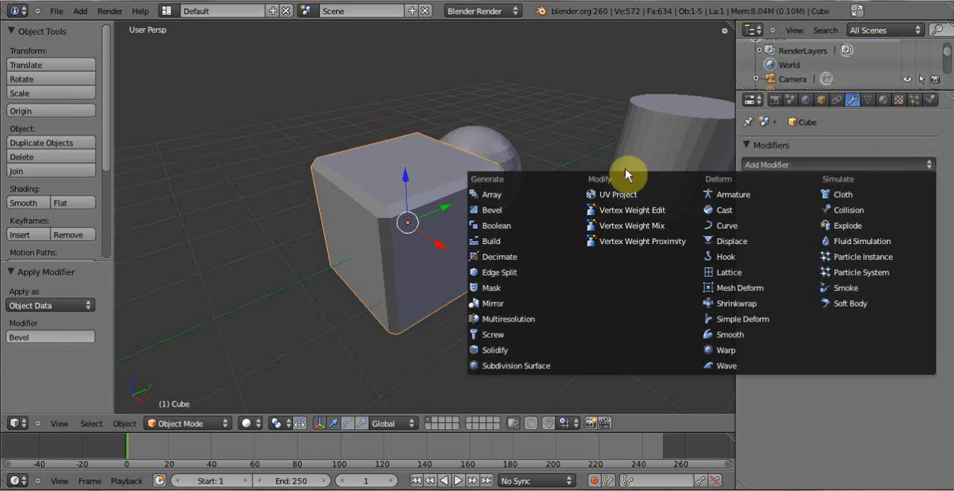
pyautogui.click(510, 211)
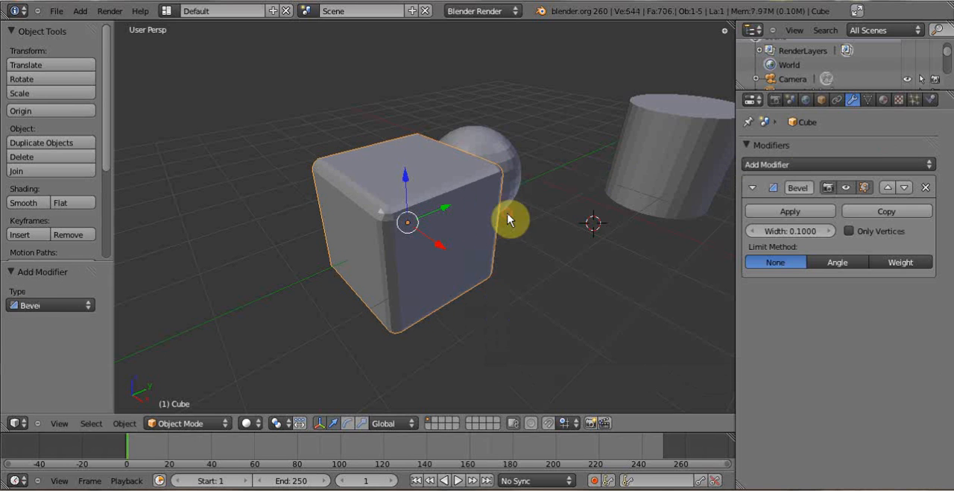
pyautogui.click(829, 214)
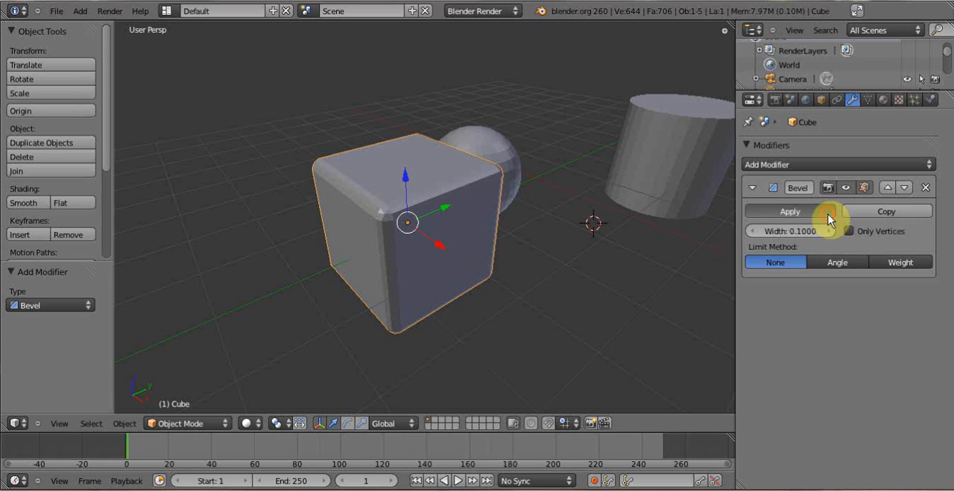
pyautogui.click(798, 166)
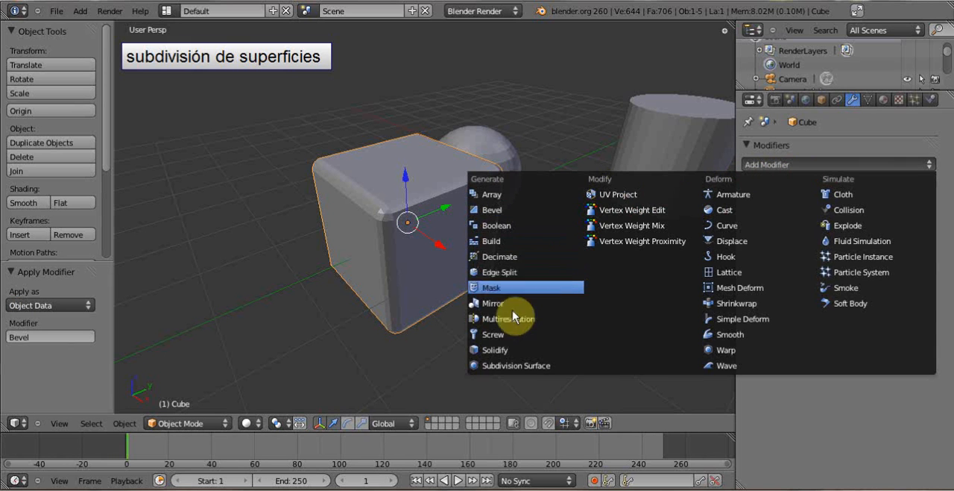
pyautogui.click(519, 365)
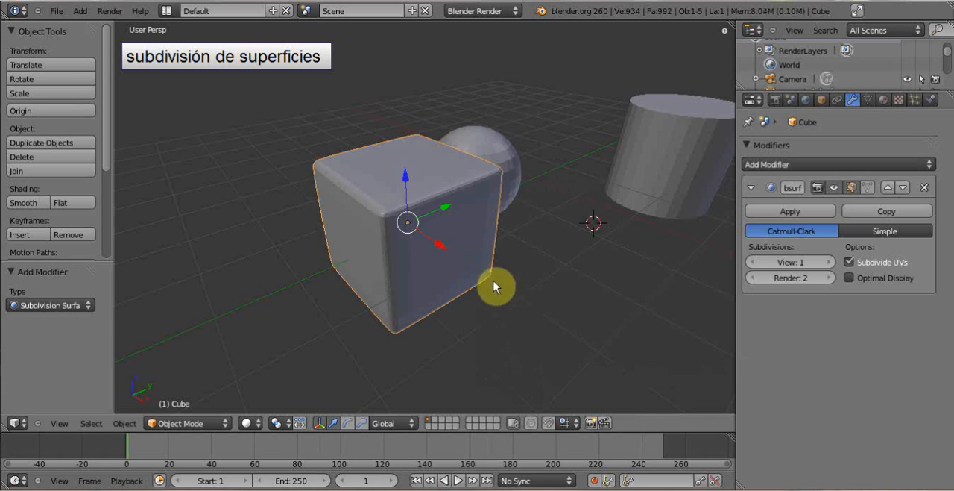
# - Delete the beveled cube from the scene
pyautogui.rightClick(457, 203)
pyautogui.rightClick(426, 220)
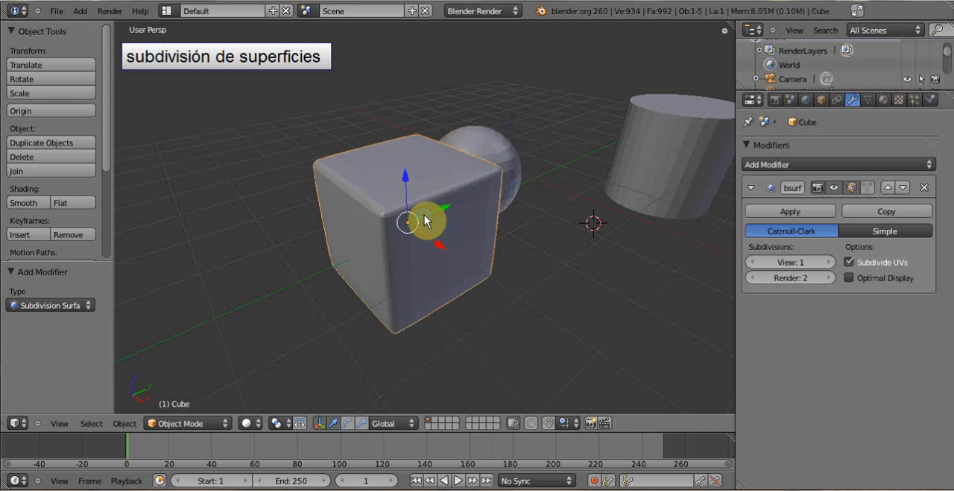
pyautogui.press('x')
pyautogui.click(427, 220)
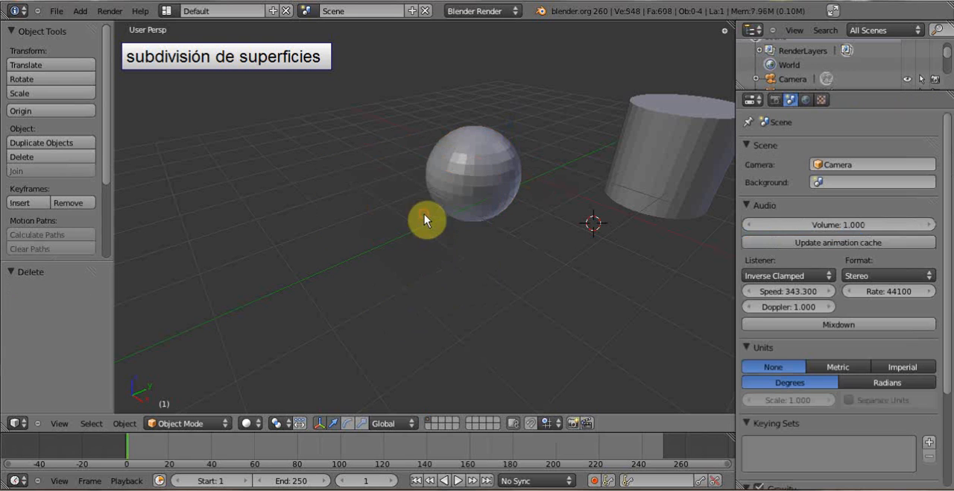
# - Add a new cube and move it in front of the sphere, by about X -0.331, Y -5.056, Z 1.483
pyautogui.click(82, 11)
pyautogui.moveTo(89, 25)
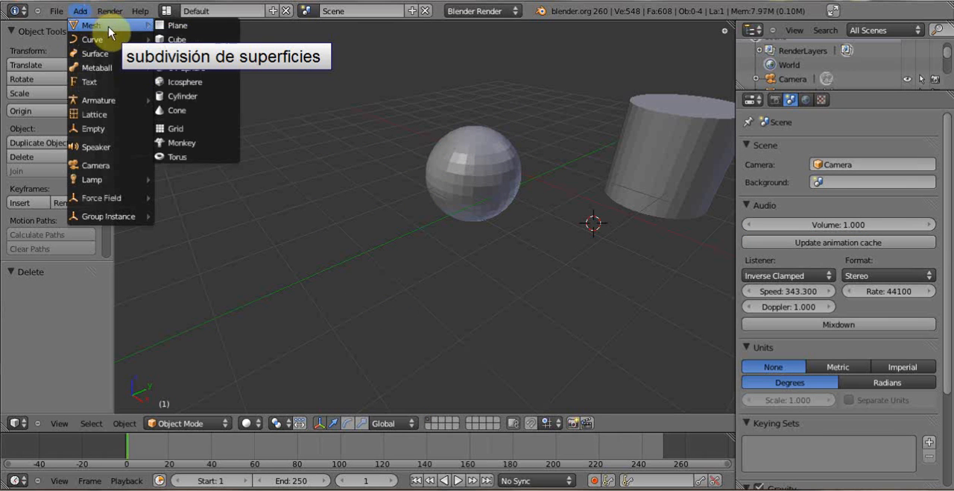
pyautogui.click(170, 39)
pyautogui.moveTo(628, 220)
pyautogui.mouseDown(button='middle')
pyautogui.moveTo(554, 192)
pyautogui.moveTo(614, 230)
pyautogui.mouseUp(button='middle')
pyautogui.press('g')
pyautogui.click(285, 142)
pyautogui.moveTo(284, 141); pyautogui.dragTo(454, 209, button='middle')
# - Add a Subdivision Surface modifier to the new cube and set it to Simple, checking the base mesh in Edit Mode
pyautogui.click(889, 167)
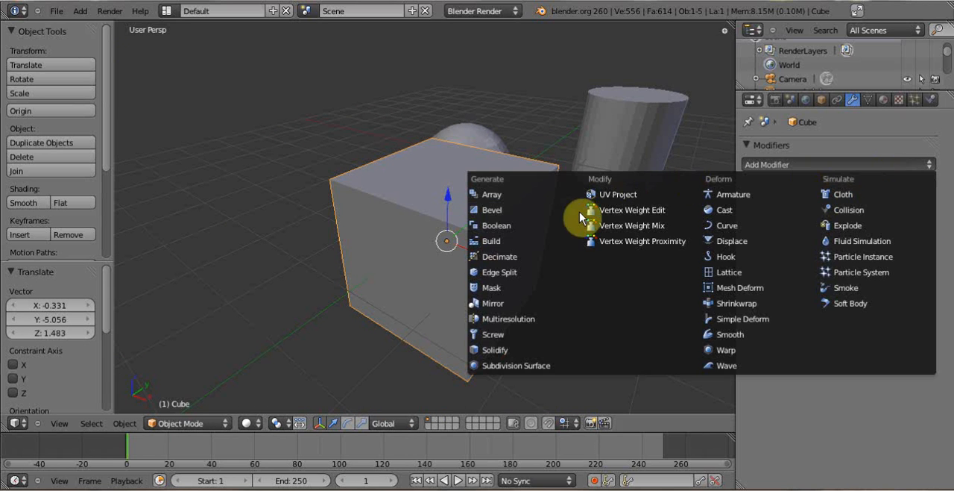
pyautogui.click(514, 367)
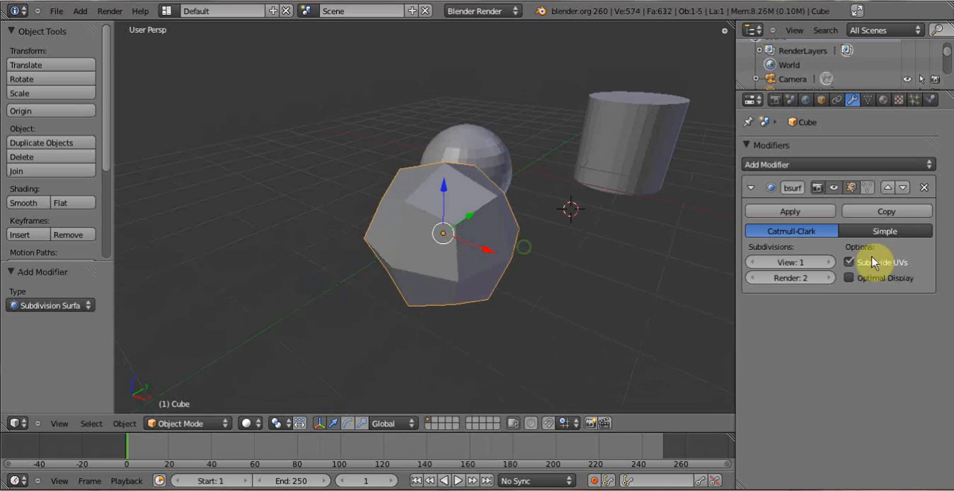
pyautogui.click(895, 232)
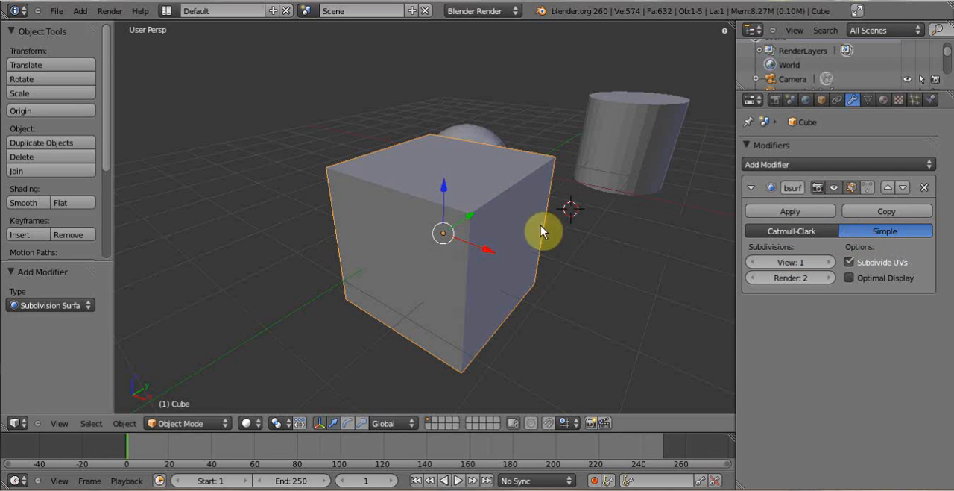
pyautogui.press('Tab')
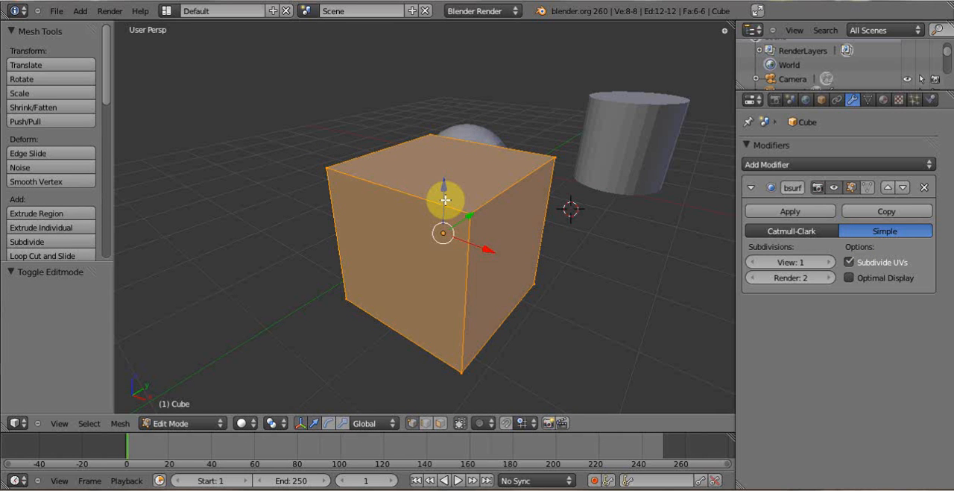
pyautogui.press('Tab')
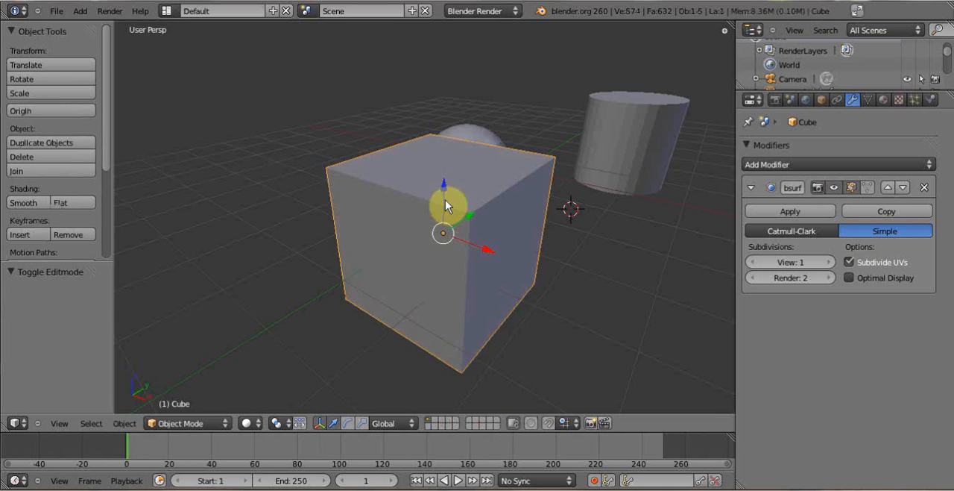
# - Set the cube's subdivision type to Catmull-Clark and examine the rounded shape from several angles
pyautogui.click(785, 232)
pyautogui.moveTo(450, 230); pyautogui.dragTo(513, 199, button='middle')
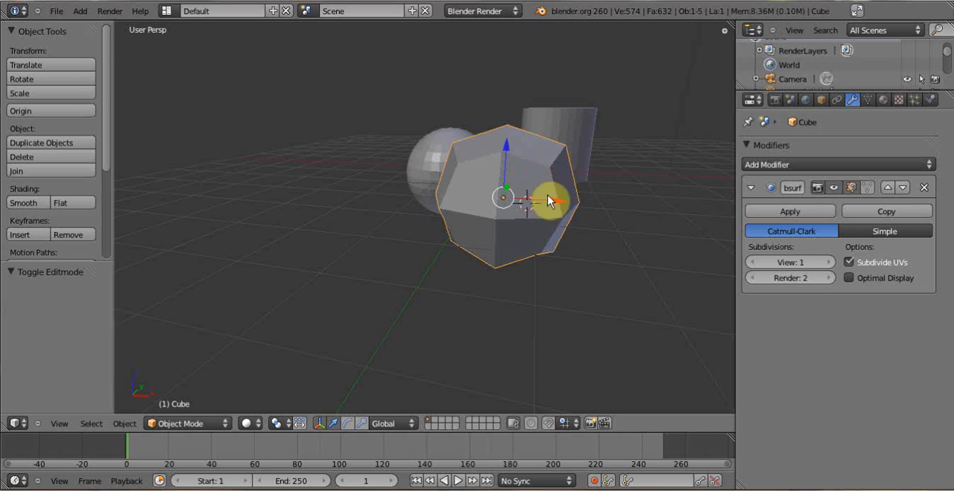
pyautogui.moveTo(513, 204); pyautogui.dragTo(464, 235, button='middle')
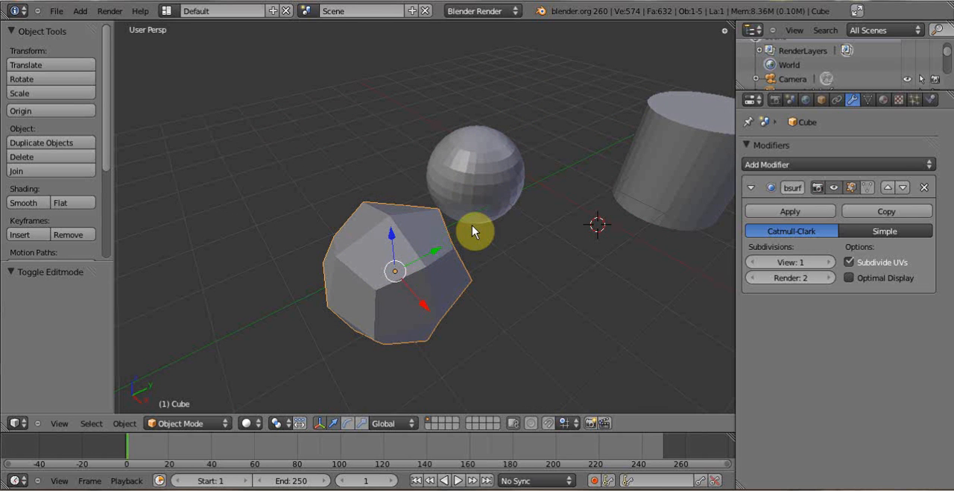
# - Delete the subdivided cube, leaving the sphere and cylinder in place
pyautogui.rightClick(507, 177)
pyautogui.scroll(3, 464, 230)
pyautogui.rightClick(372, 293)
pyautogui.press('x')
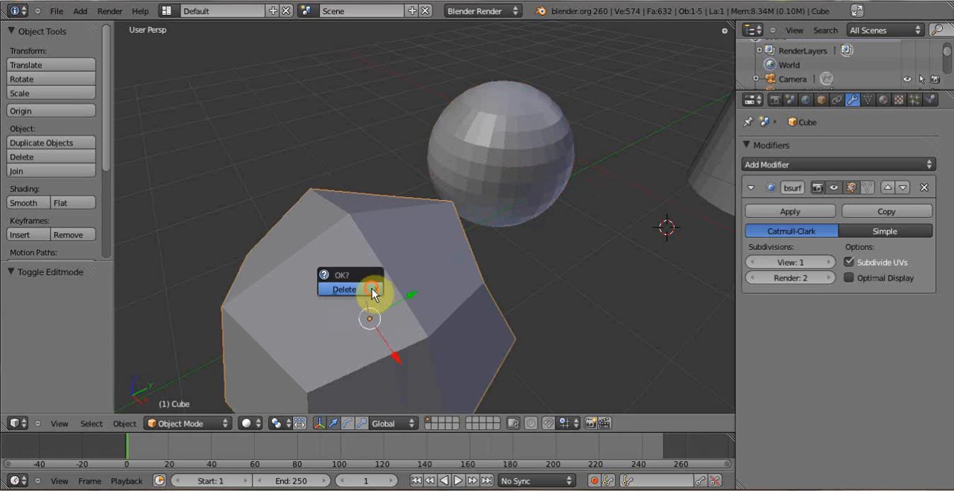
pyautogui.click(373, 293)
# - Add a Catmull-Clark Subdivision Surface modifier to the sphere and render the scene to check its smoothness
pyautogui.rightClick(536, 181)
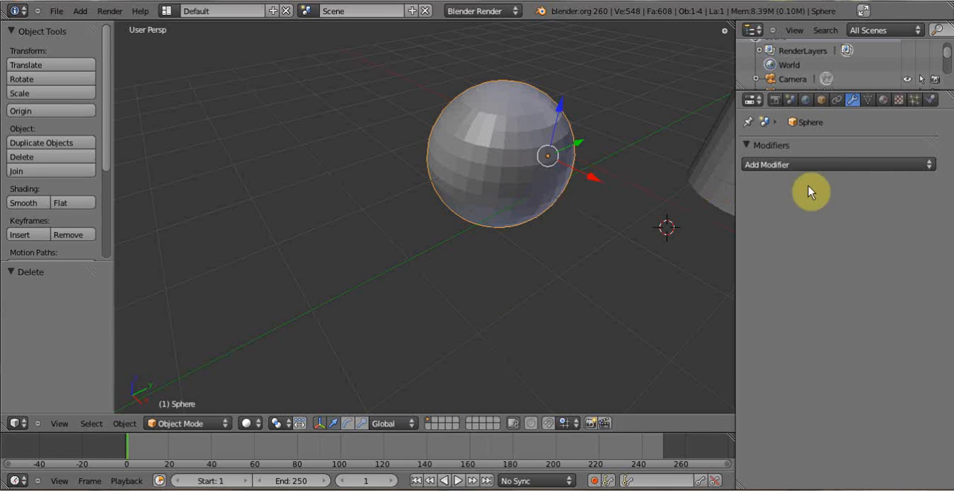
pyautogui.click(821, 165)
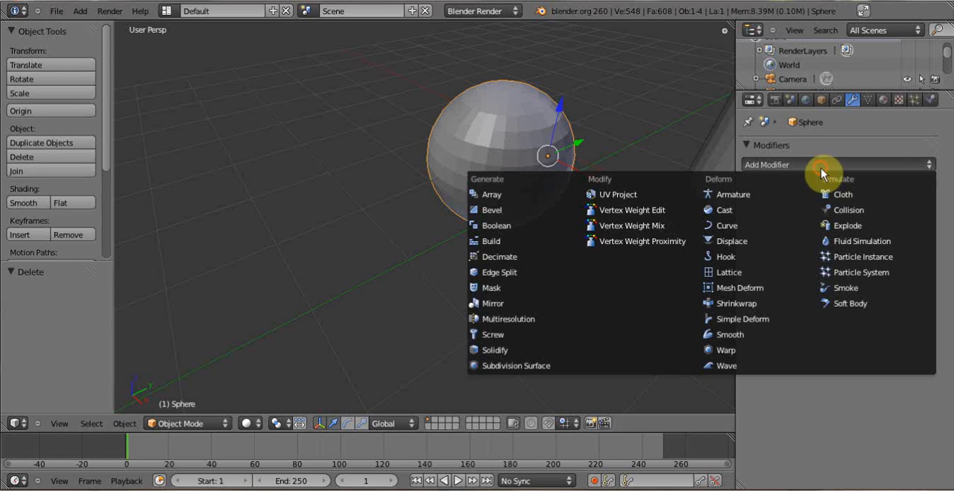
pyautogui.click(527, 365)
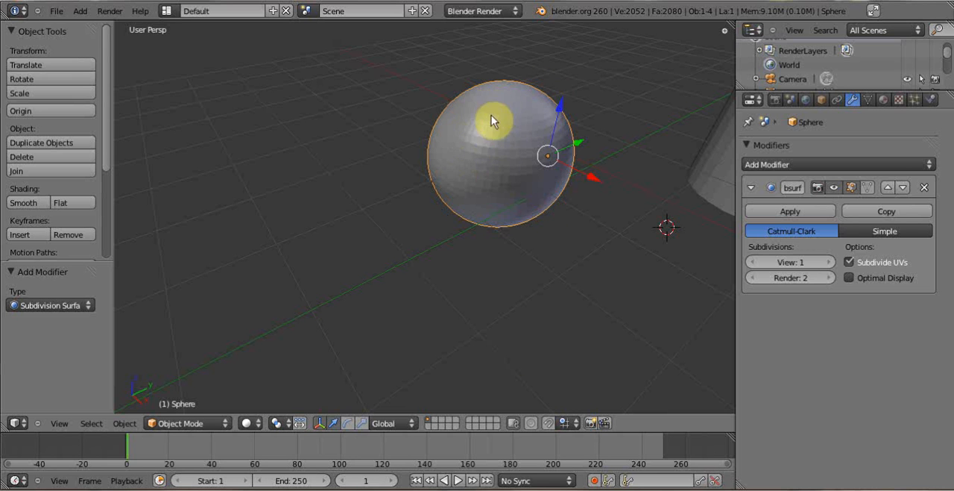
pyautogui.press('F12')
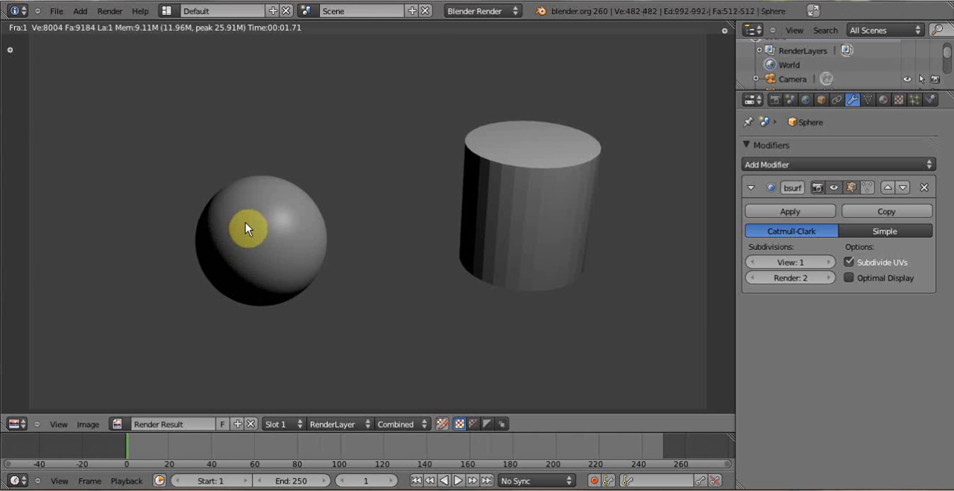
pyautogui.press('Escape')
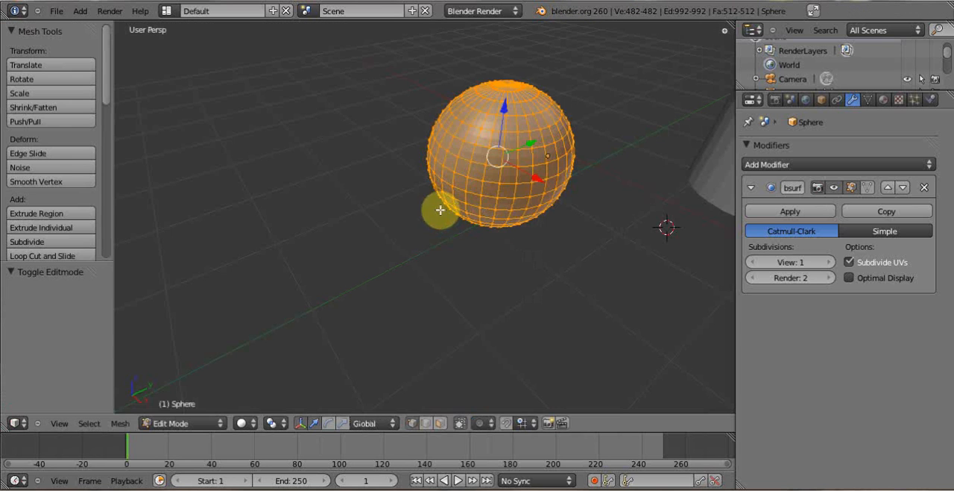
# - Remove the Subdivision Surface modifier from the sphere and return to Object Mode
pyautogui.scroll(-3, 440, 209)
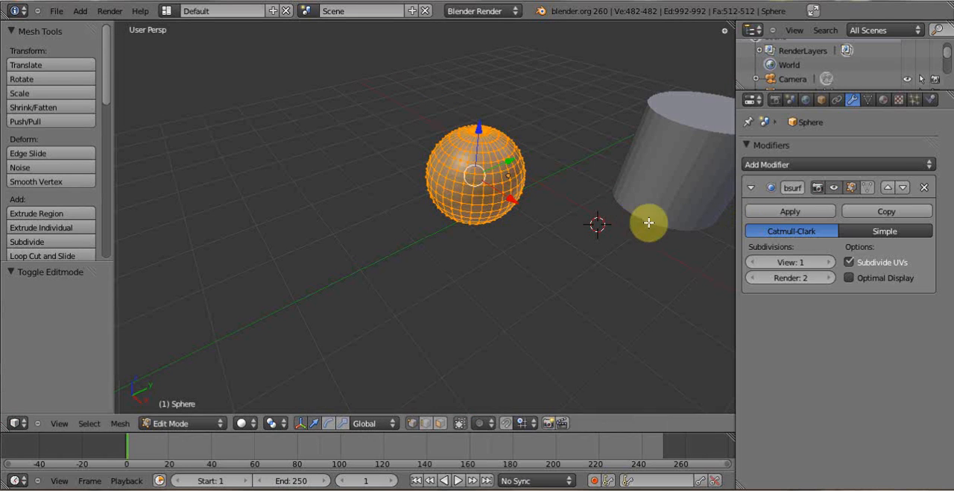
pyautogui.click(924, 191)
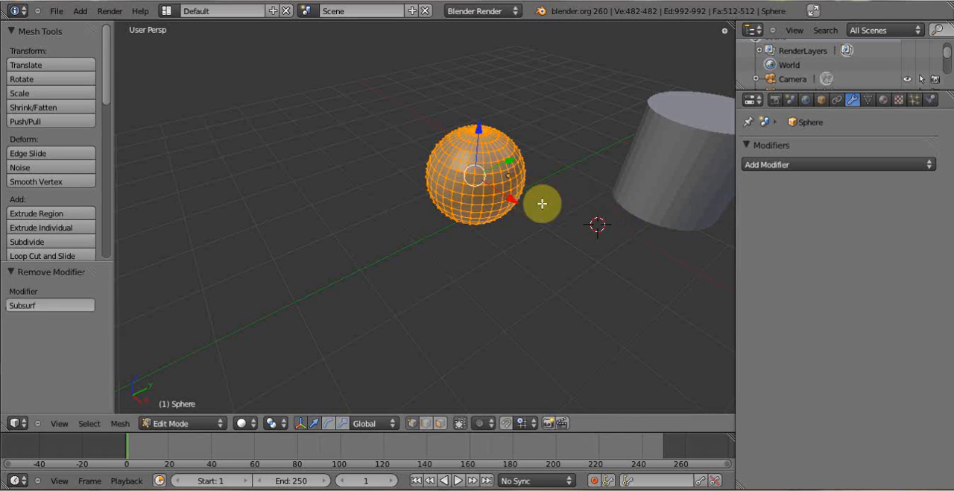
pyautogui.press('Tab')
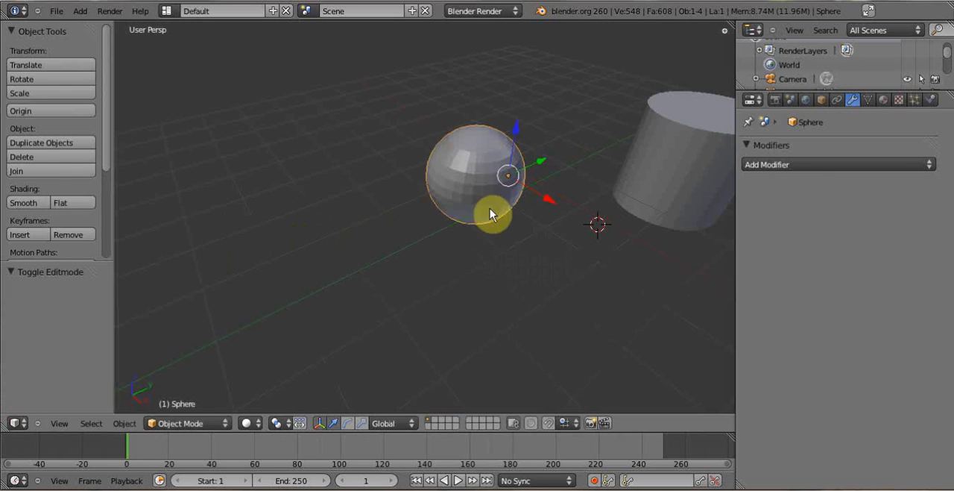
# - Apply smooth shading to the sphere and render the scene to check its surface and outline
pyautogui.scroll(3, 491, 210)
pyautogui.scroll(-3, 528, 197)
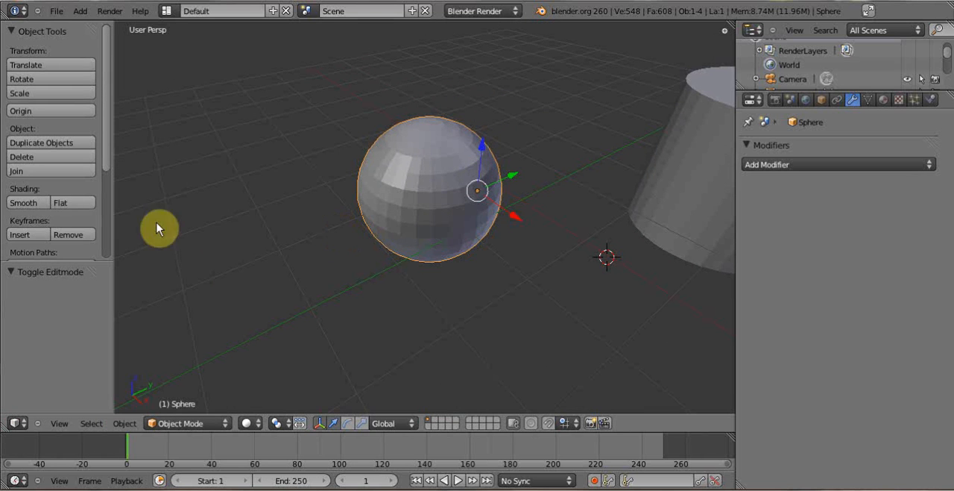
pyautogui.click(22, 203)
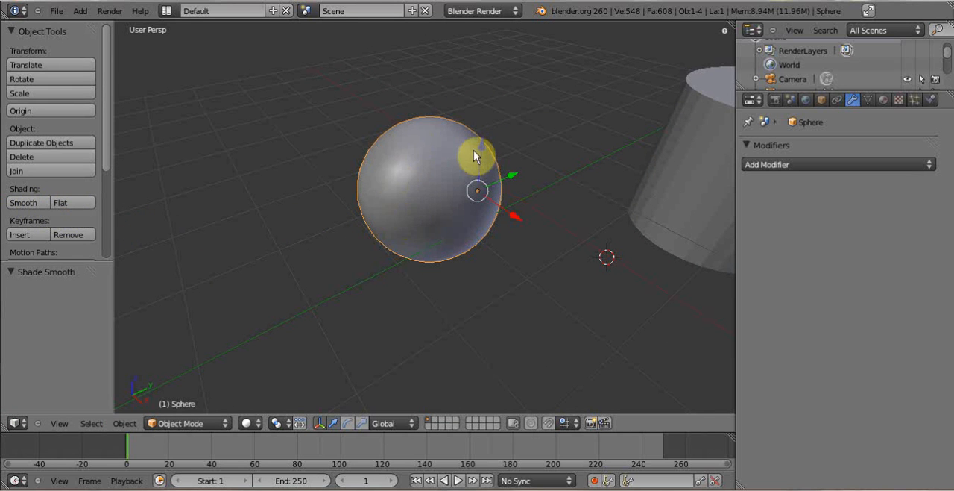
pyautogui.press('F12')
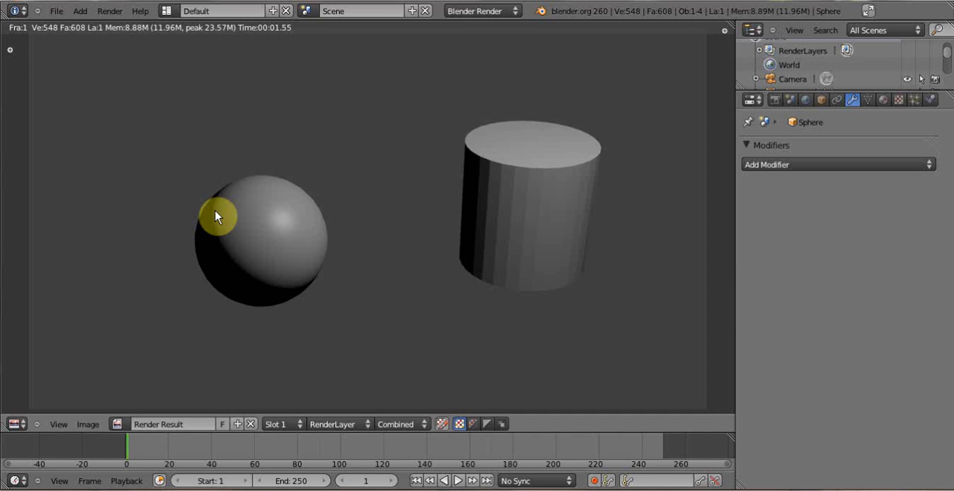
pyautogui.press('Escape')
# - Set the sphere to flat shading, and add and apply a Catmull-Clark Subdivision Surface modifier with 1 view subdivision
pyautogui.click(71, 202)
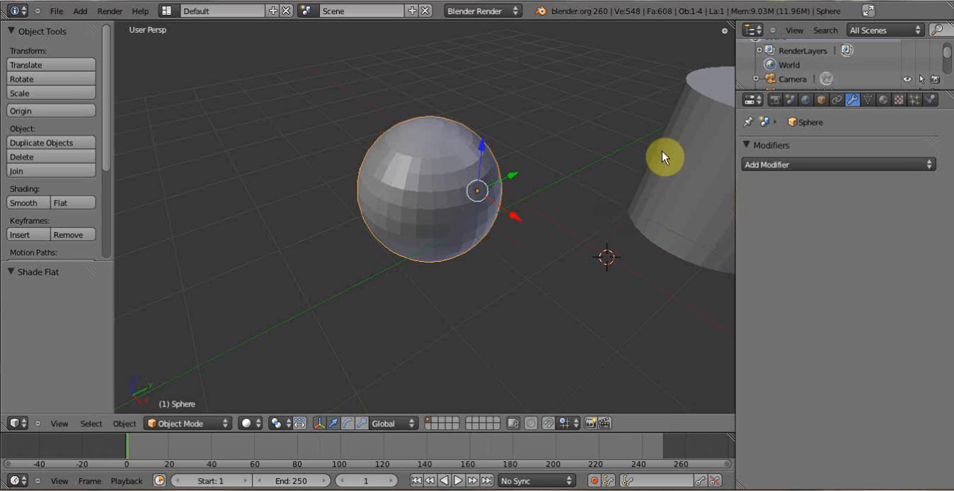
pyautogui.click(932, 165)
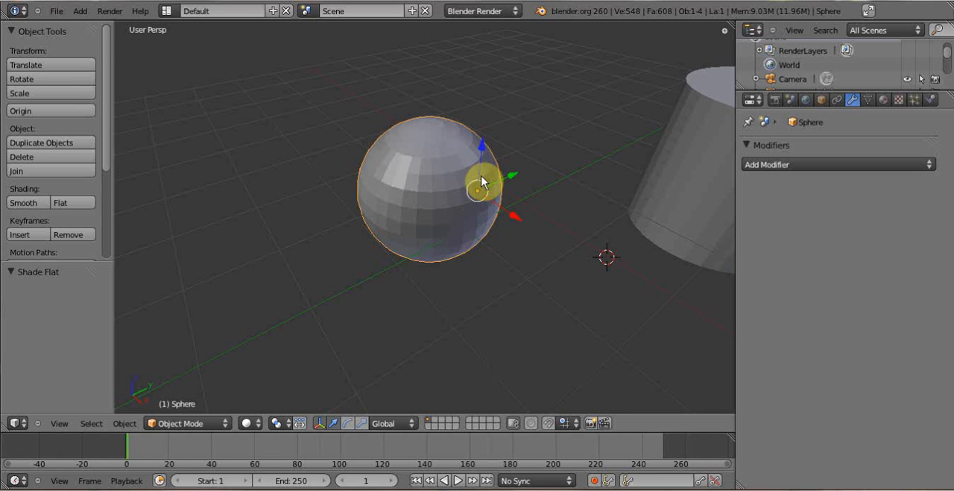
pyautogui.click(929, 167)
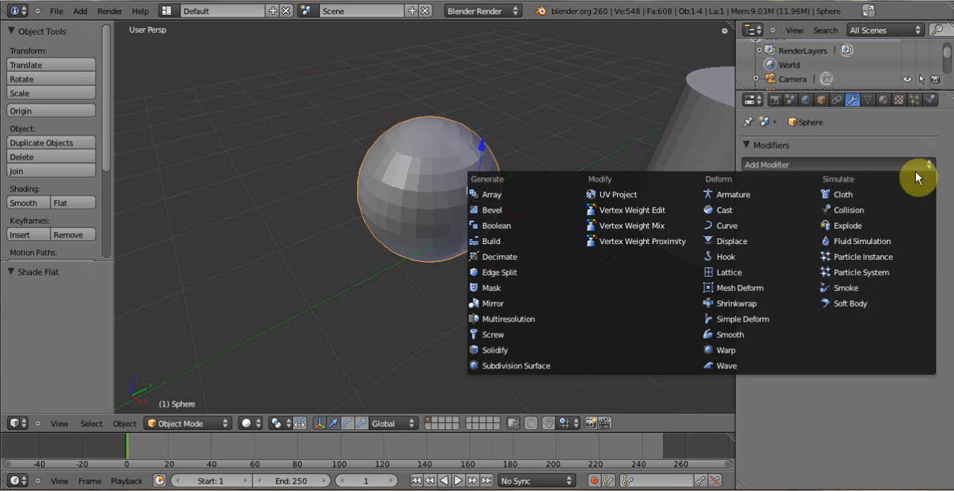
pyautogui.click(536, 365)
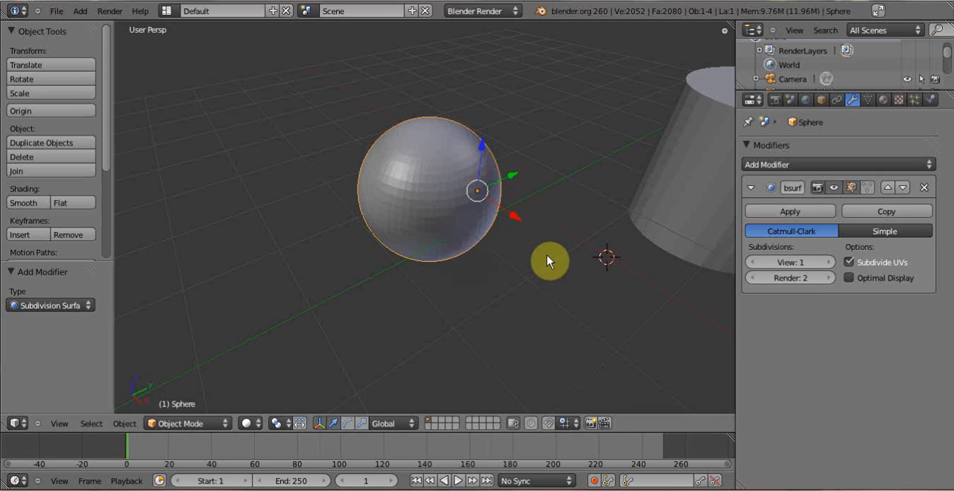
pyautogui.click(824, 214)
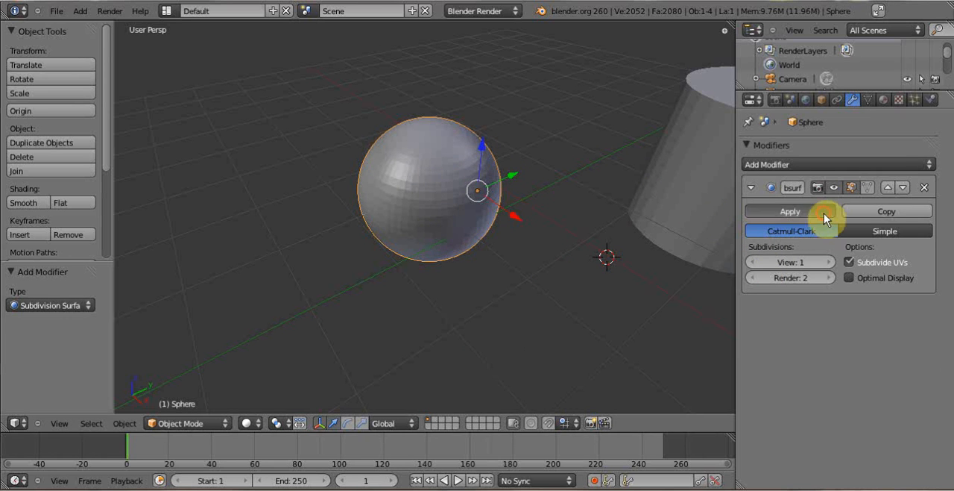
# - Examine the sphere's subdivided mesh in Edit Mode and return to Object Mode
pyautogui.press('Tab')
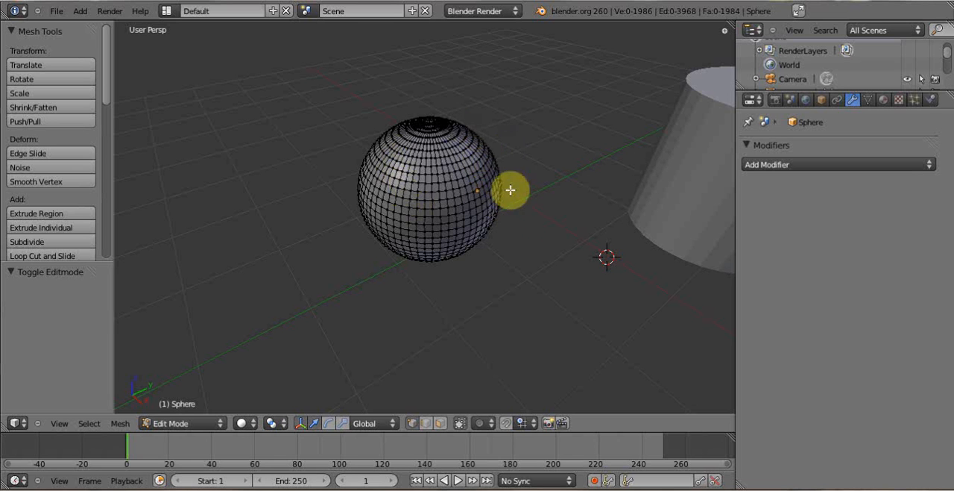
pyautogui.press('Tab')
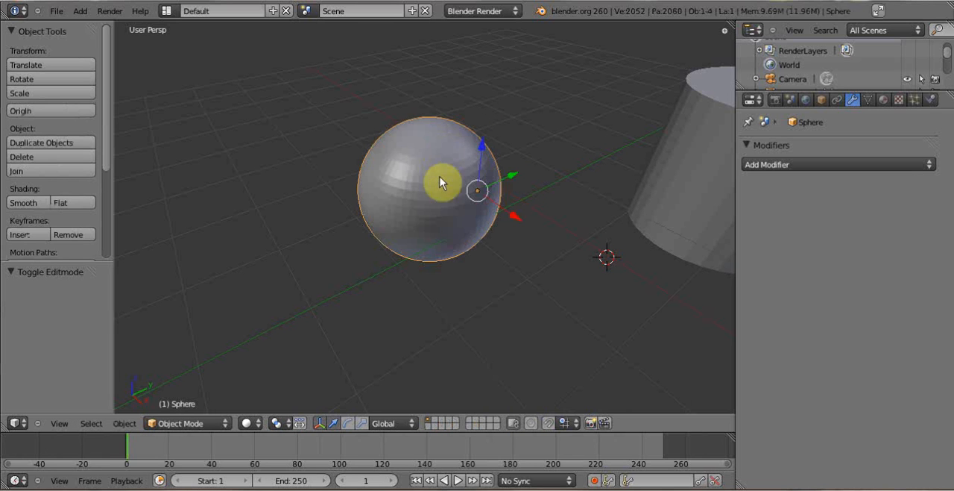
pyautogui.press('Tab')
pyautogui.press('Tab')
pyautogui.click(899, 165)
# - Move the cylinder by about X -1.423, Y -2.317, Z -0.211 so that it overlaps the sphere
pyautogui.rightClick(703, 204)
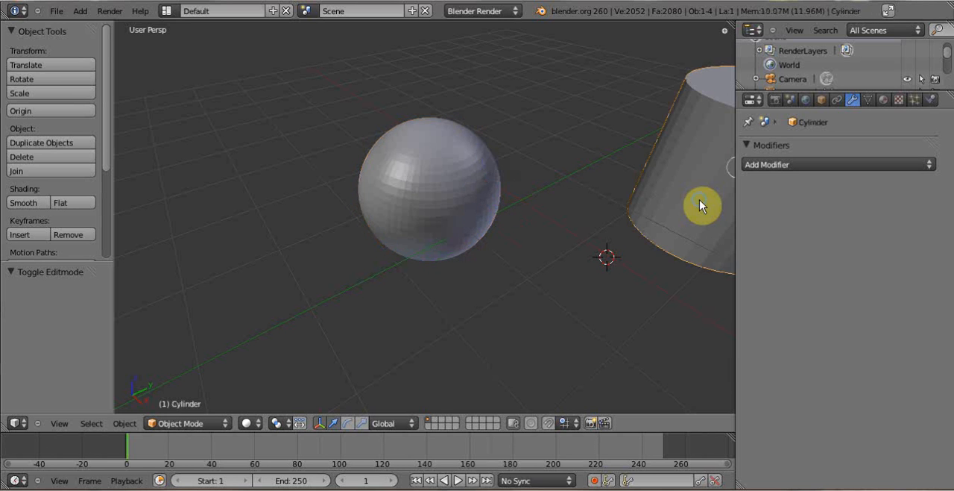
pyautogui.moveTo(661, 177)
pyautogui.mouseDown(button='middle')
pyautogui.moveTo(668, 158)
pyautogui.moveTo(659, 155)
pyautogui.moveTo(658, 164)
pyautogui.mouseUp(button='middle')
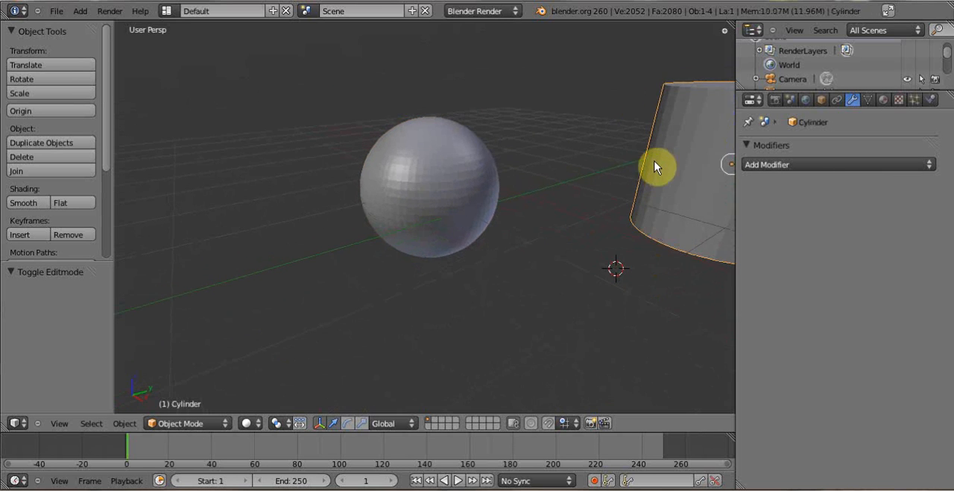
pyautogui.press('g')
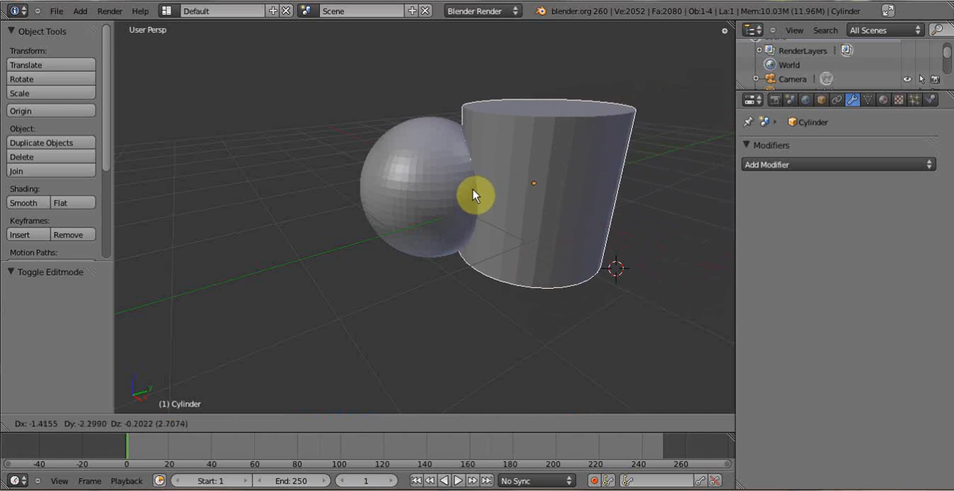
pyautogui.click(473, 189)
pyautogui.moveTo(516, 190); pyautogui.dragTo(513, 192, button='middle')
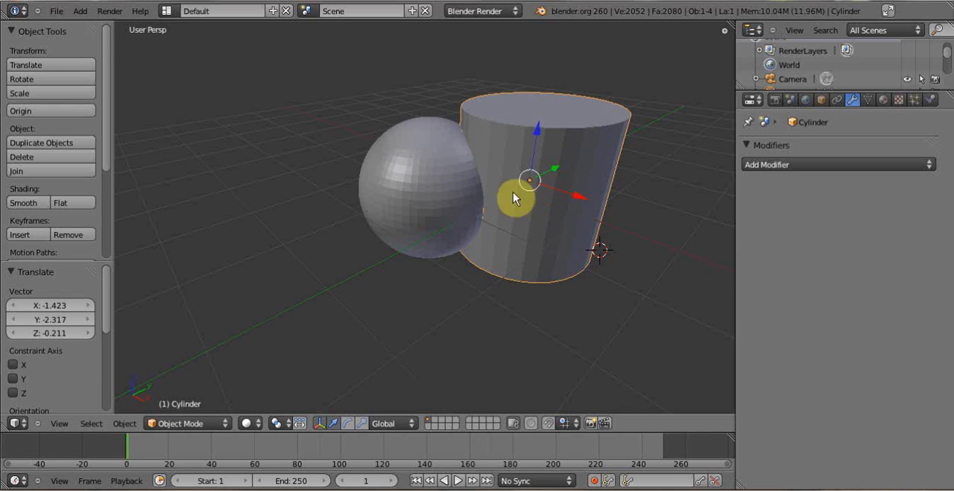
# - Add a Boolean modifier to the sphere with the Intersect operation and Cylinder as its object
pyautogui.rightClick(435, 173)
pyautogui.keyDown('shift'); pyautogui.rightClick(550, 174); pyautogui.keyUp('shift')
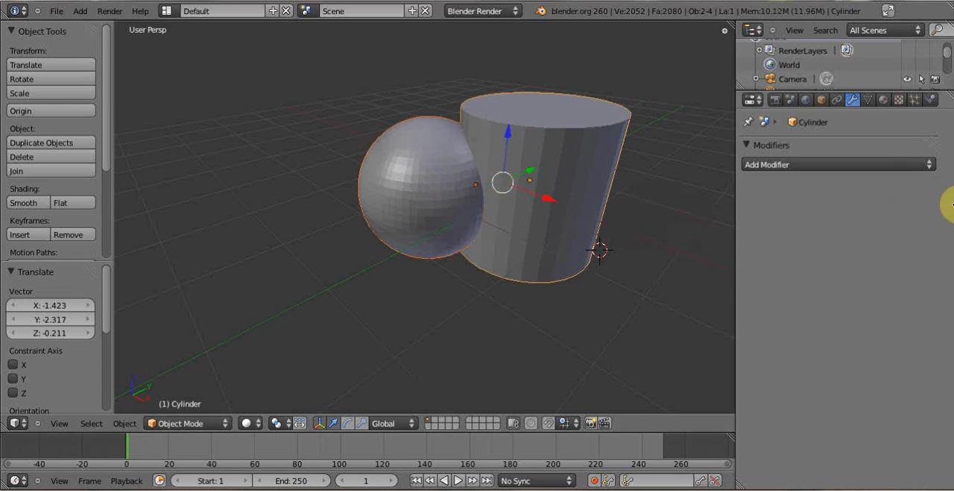
pyautogui.rightClick(393, 196)
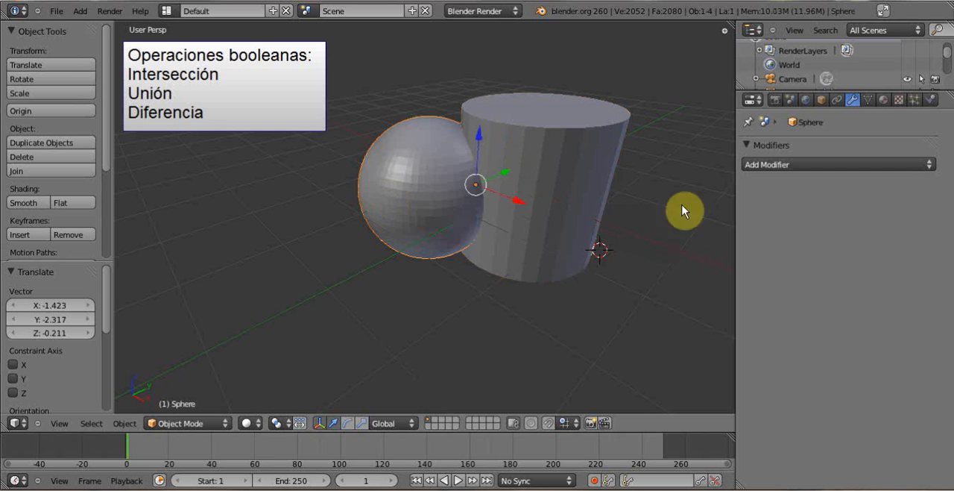
pyautogui.click(927, 165)
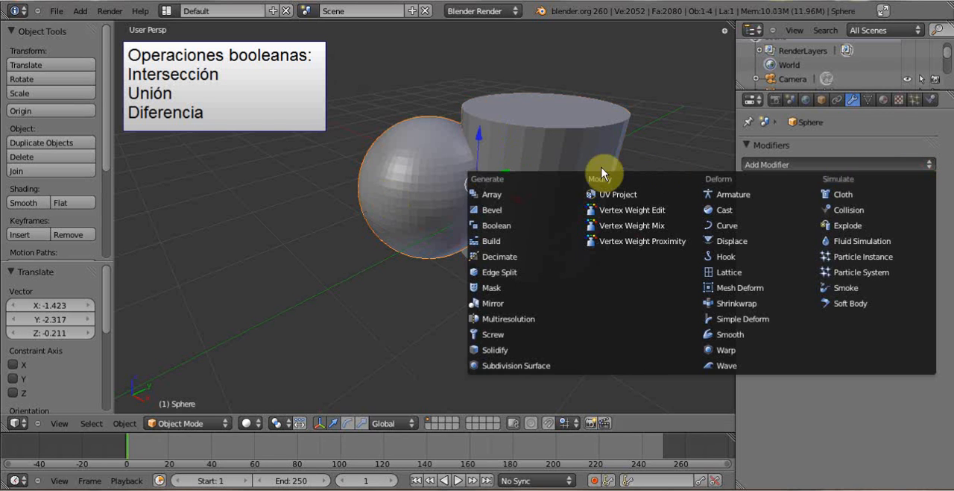
pyautogui.click(510, 226)
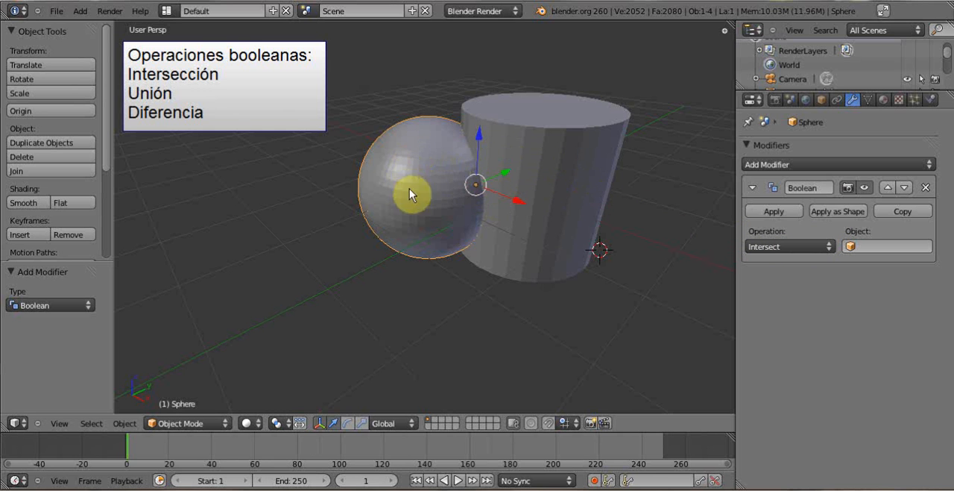
pyautogui.click(886, 247)
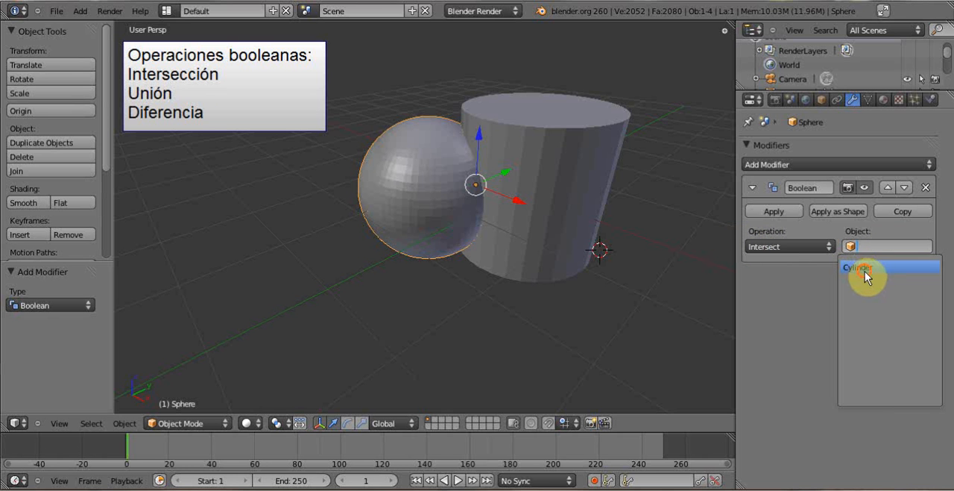
pyautogui.click(863, 270)
# - Inspect the Boolean intersection in wireframe view from several angles and return to solid view
pyautogui.moveTo(515, 214); pyautogui.dragTo(619, 139, button='middle')
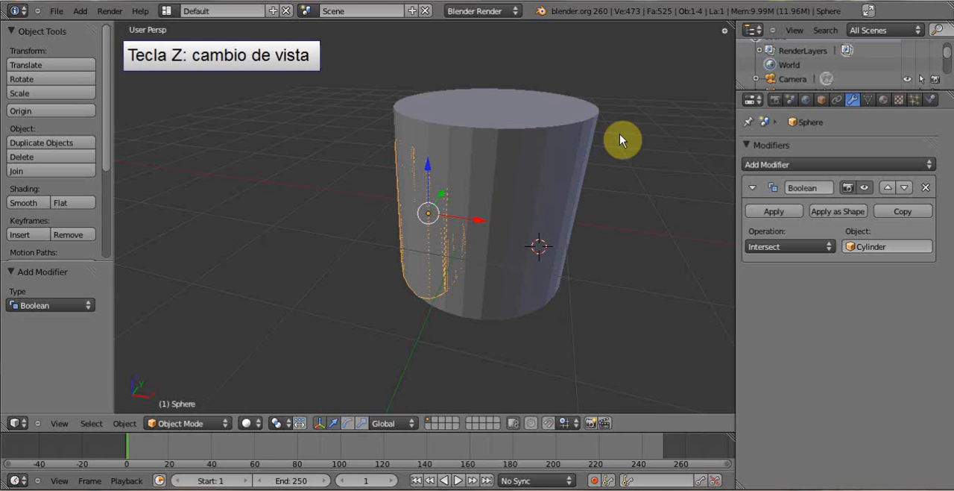
pyautogui.press('z')
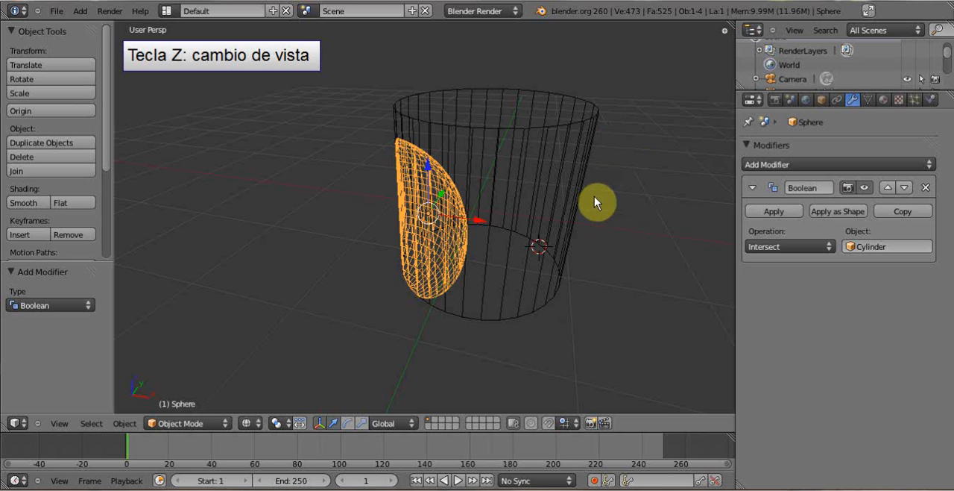
pyautogui.moveTo(598, 200); pyautogui.dragTo(391, 202, button='middle')
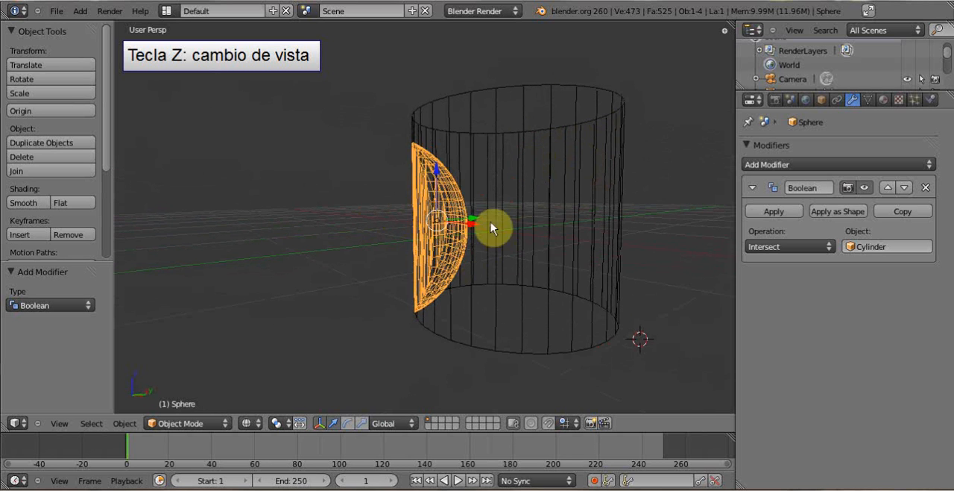
pyautogui.moveTo(490, 221); pyautogui.dragTo(634, 269, button='middle')
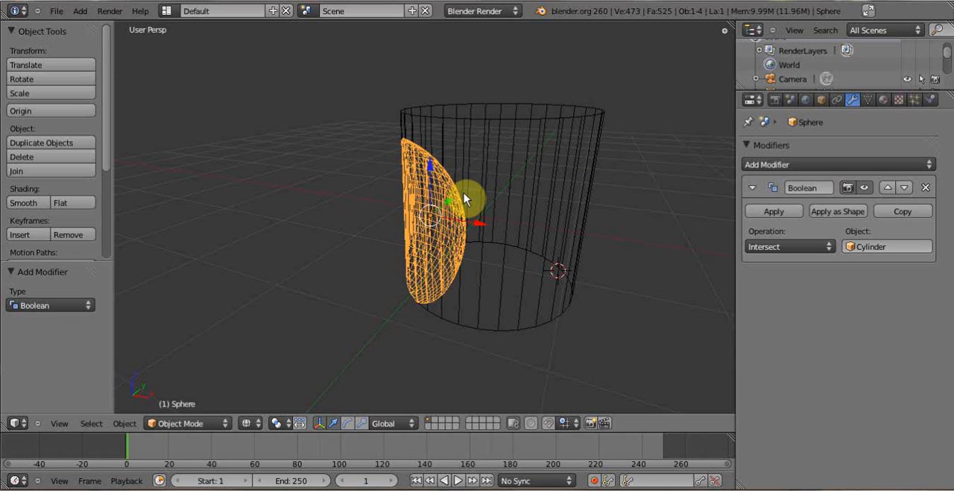
pyautogui.press('z')
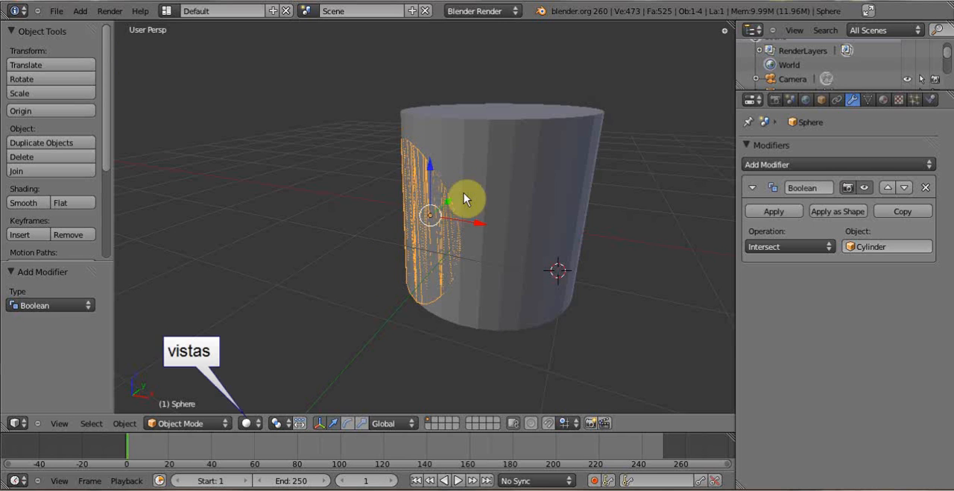
# - Try Textured viewport shading, and set the viewport to Wireframe to view the intersection inside the cylinder
pyautogui.click(260, 423)
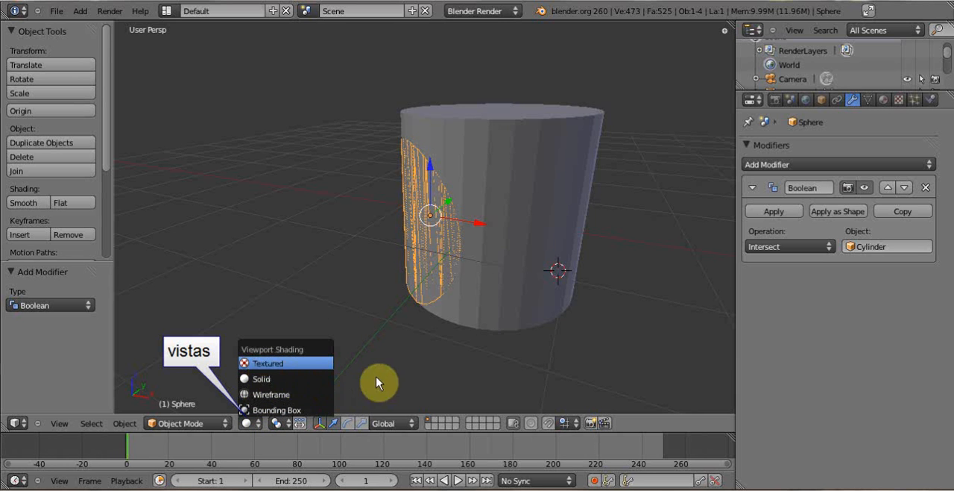
pyautogui.click(329, 366)
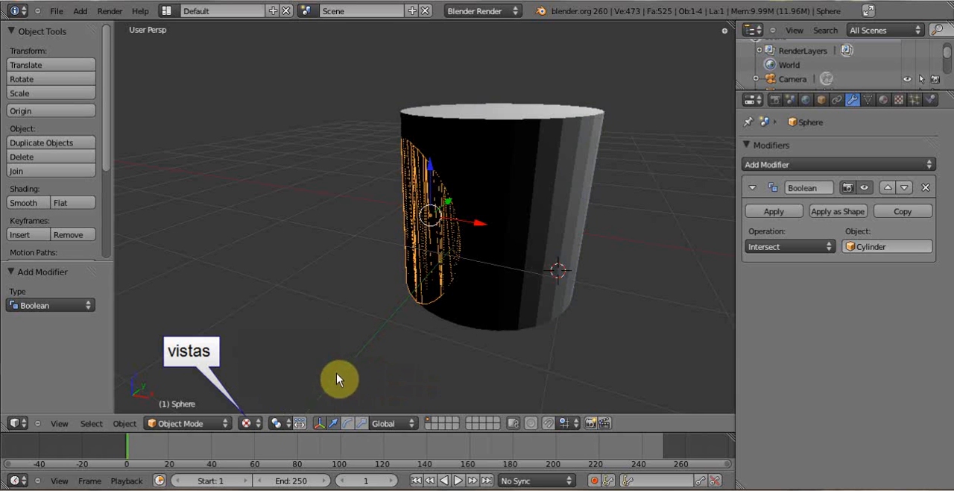
pyautogui.click(251, 422)
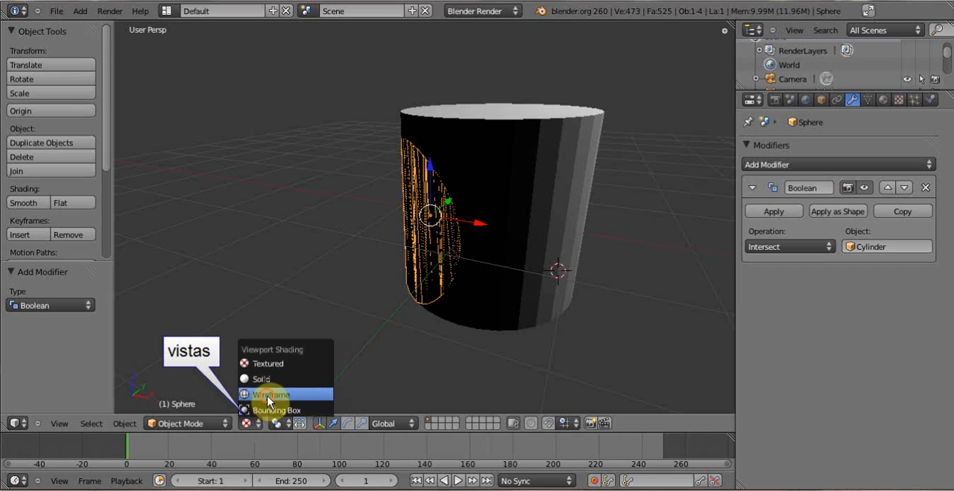
pyautogui.click(269, 395)
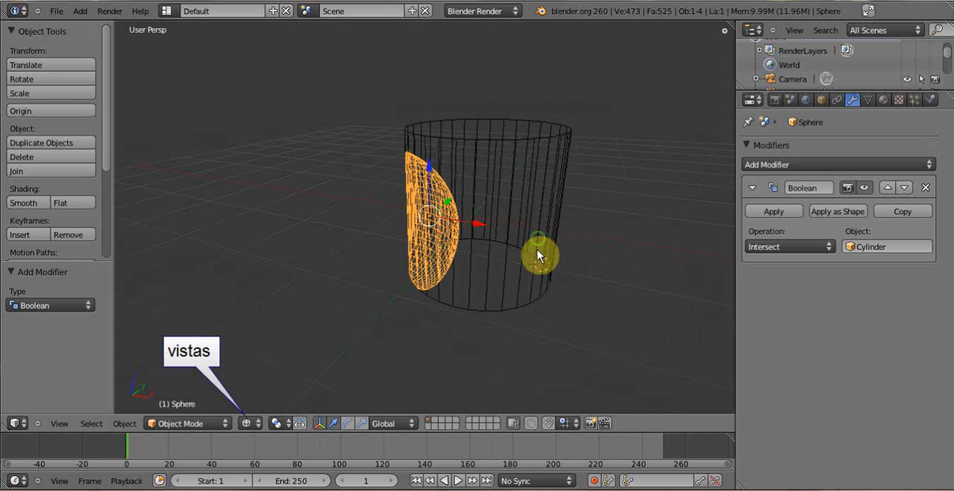
pyautogui.moveTo(537, 250)
pyautogui.mouseDown(button='middle')
pyautogui.moveTo(516, 287)
pyautogui.moveTo(547, 249)
pyautogui.mouseUp(button='middle')
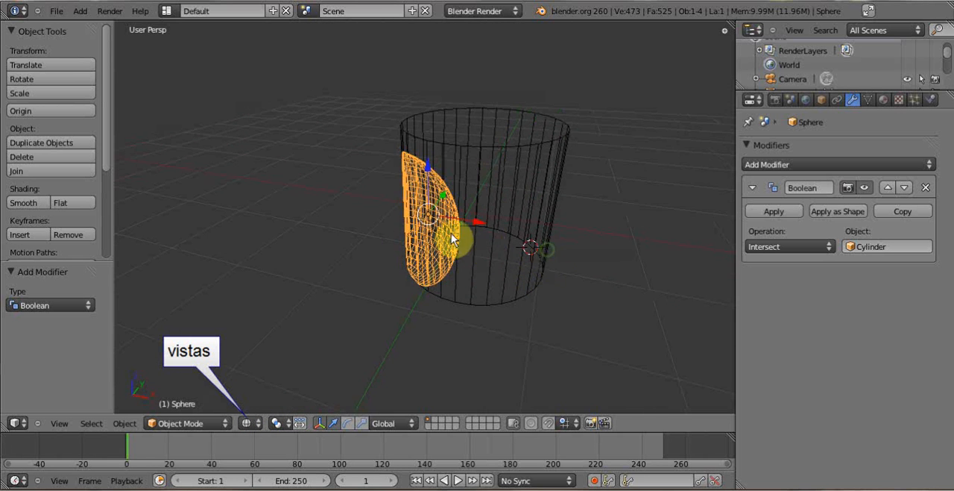
pyautogui.moveTo(452, 238); pyautogui.dragTo(477, 222, button='middle')
# - Change the sphere's Boolean operation to Difference and inspect the cut from above and from the side
pyautogui.click(828, 247)
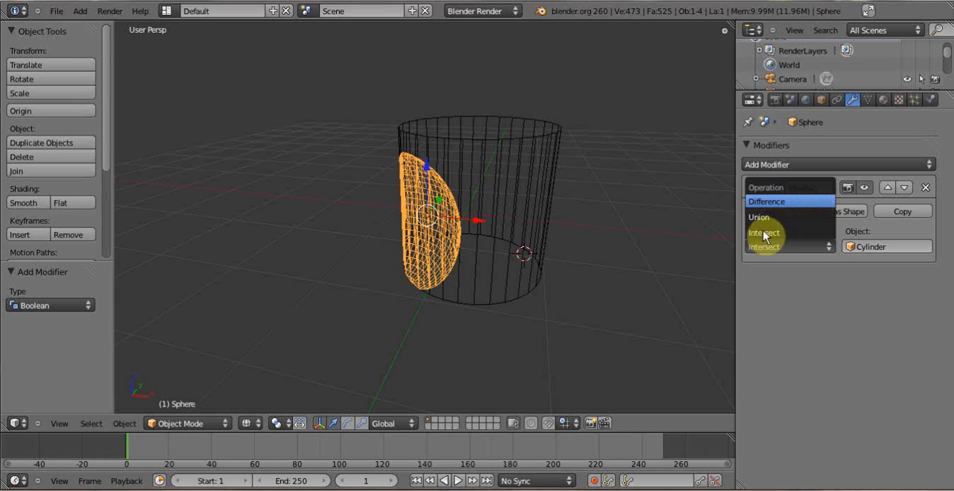
pyautogui.click(767, 201)
pyautogui.moveTo(560, 256); pyautogui.dragTo(358, 154, button='middle')
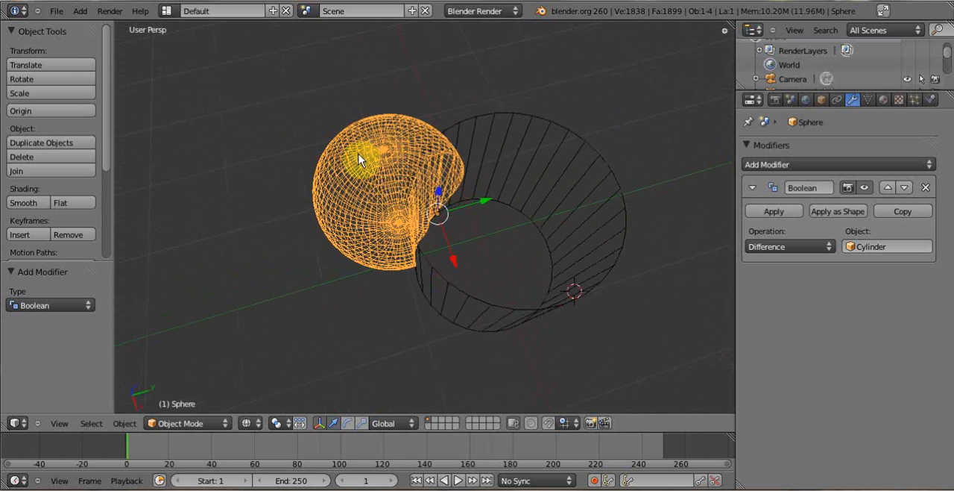
pyautogui.moveTo(387, 180); pyautogui.dragTo(393, 220, button='middle')
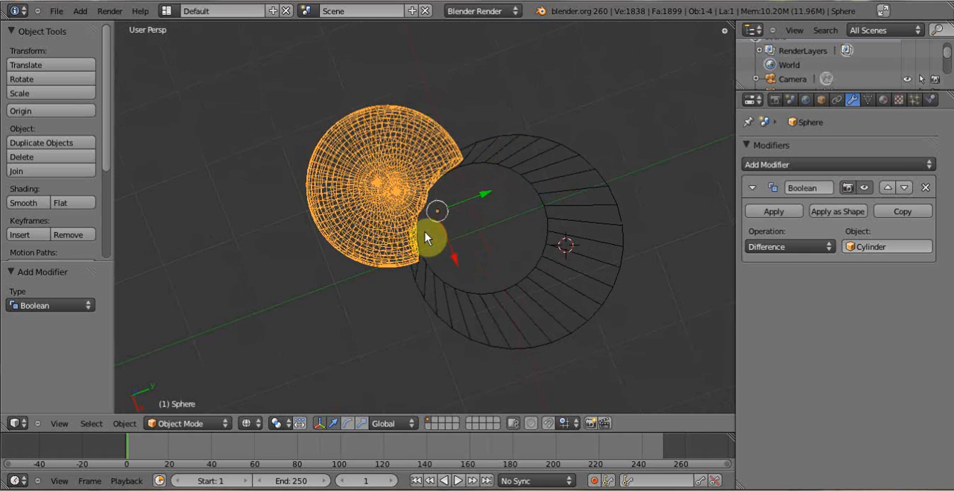
pyautogui.moveTo(470, 231); pyautogui.dragTo(463, 277, button='middle')
# - Set the sphere's Boolean operation to Intersect and apply the modifier
pyautogui.click(827, 247)
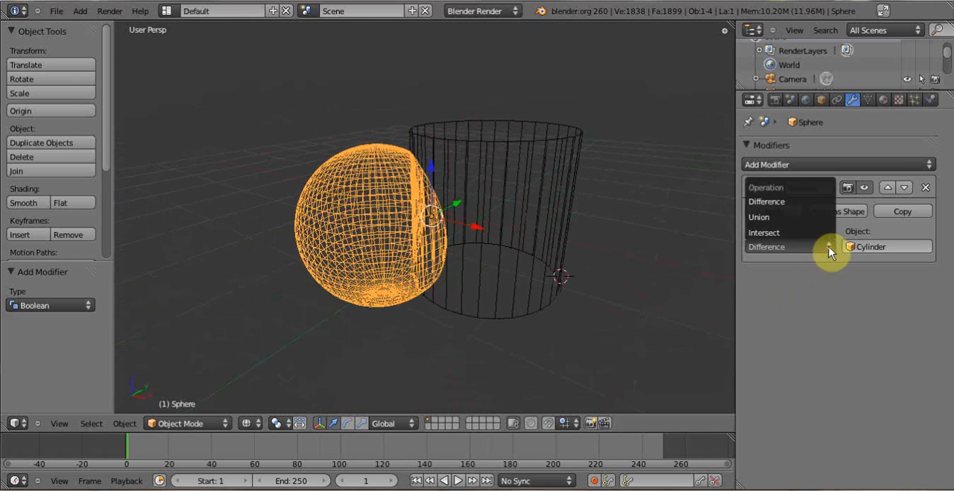
pyautogui.click(793, 232)
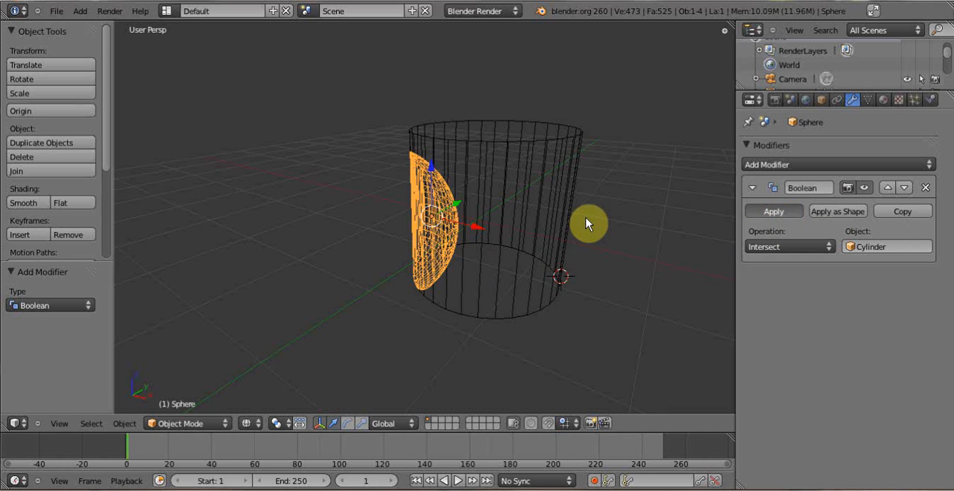
# - Return the viewport to solid shading and move the cylinder by about X 0.967, Y 0.770, Z 0.139, away from the intersected piece
pyautogui.rightClick(464, 222)
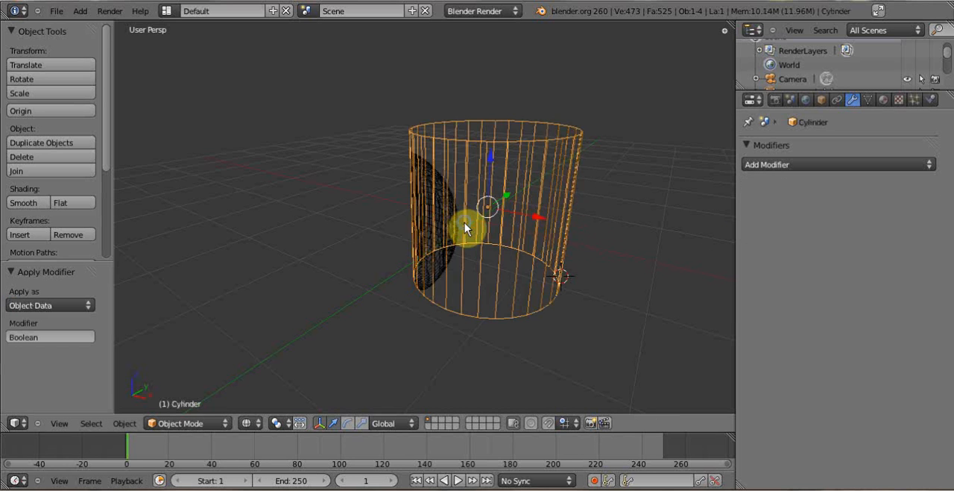
pyautogui.press('z')
pyautogui.press('g')
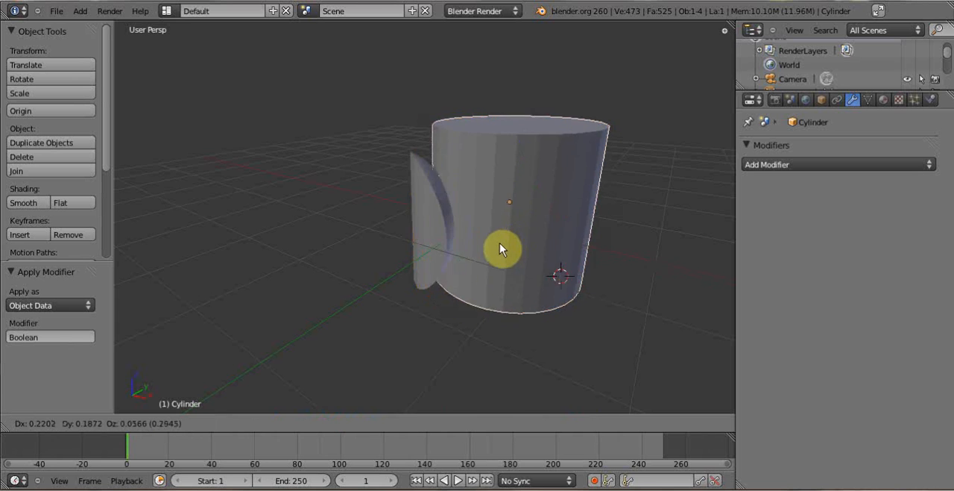
pyautogui.click(570, 237)
# - Move the intersected sphere piece by about X 0.194, Y 1.411, Z 1.286, up behind the cylinder's rim
pyautogui.rightClick(443, 240)
pyautogui.moveTo(379, 268); pyautogui.dragTo(538, 287, button='middle')
pyautogui.press('g')
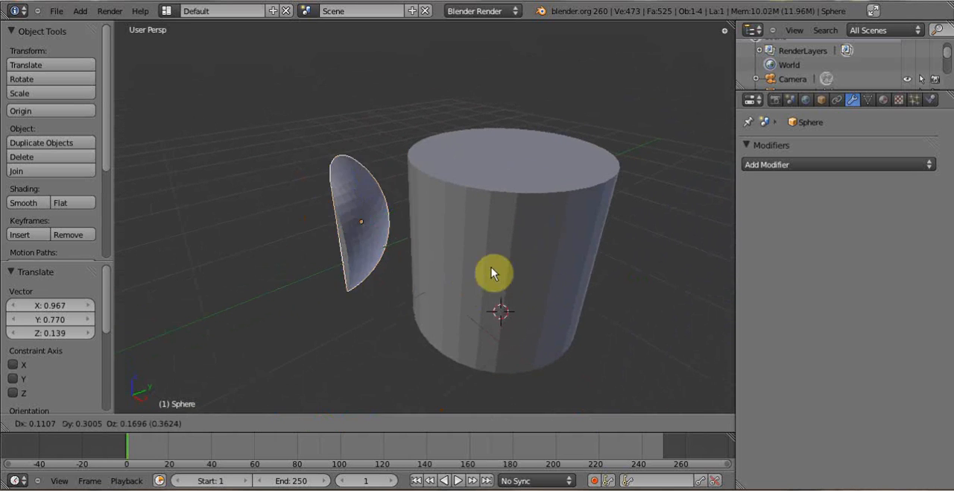
pyautogui.click(552, 176)
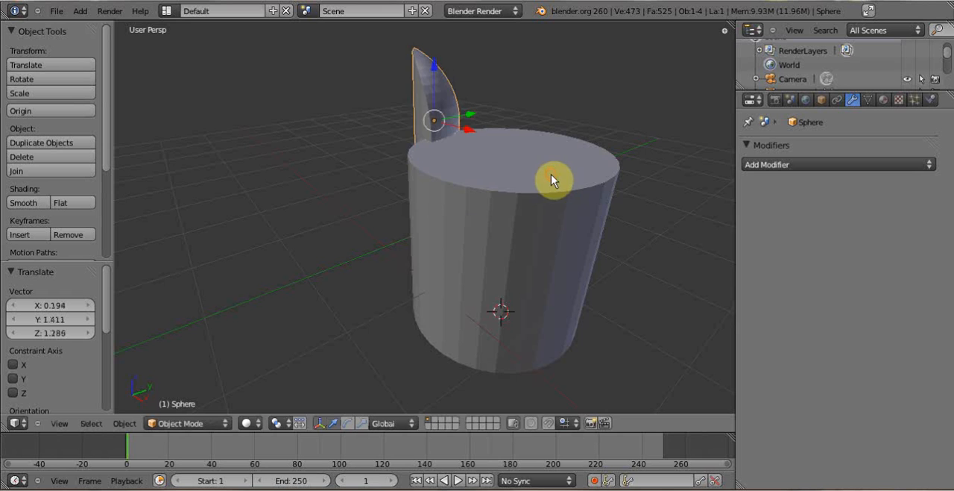
# - Add a Boolean modifier to the sphere piece with operation Difference and the Cylinder as object, and apply it
pyautogui.moveTo(552, 179); pyautogui.dragTo(535, 243, button='middle')
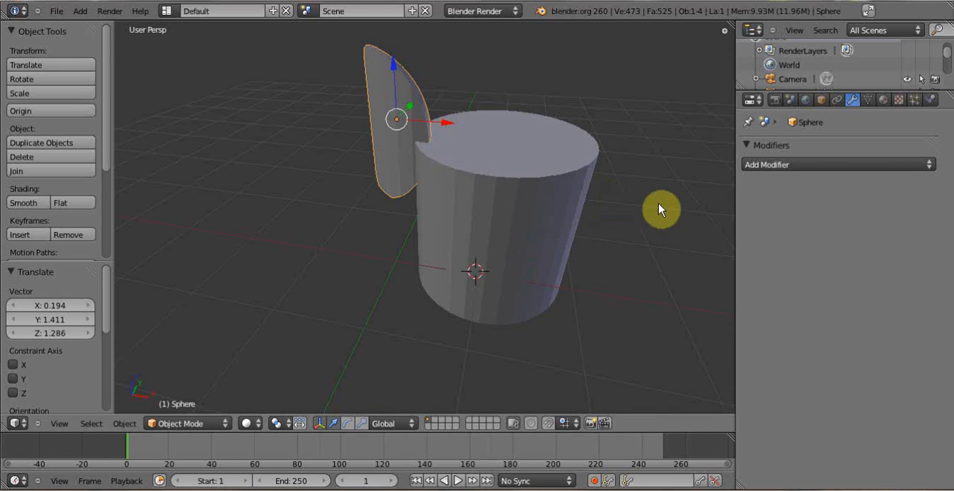
pyautogui.click(928, 165)
pyautogui.click(481, 225)
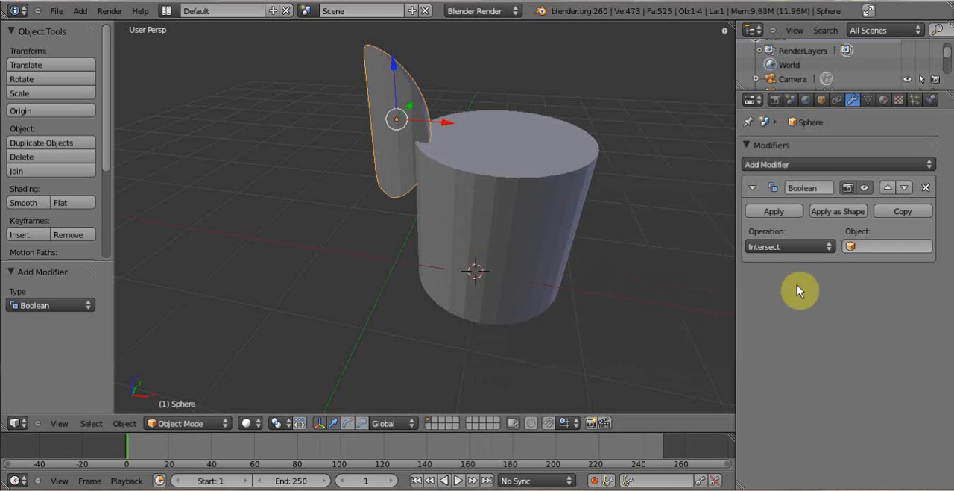
pyautogui.click(825, 247)
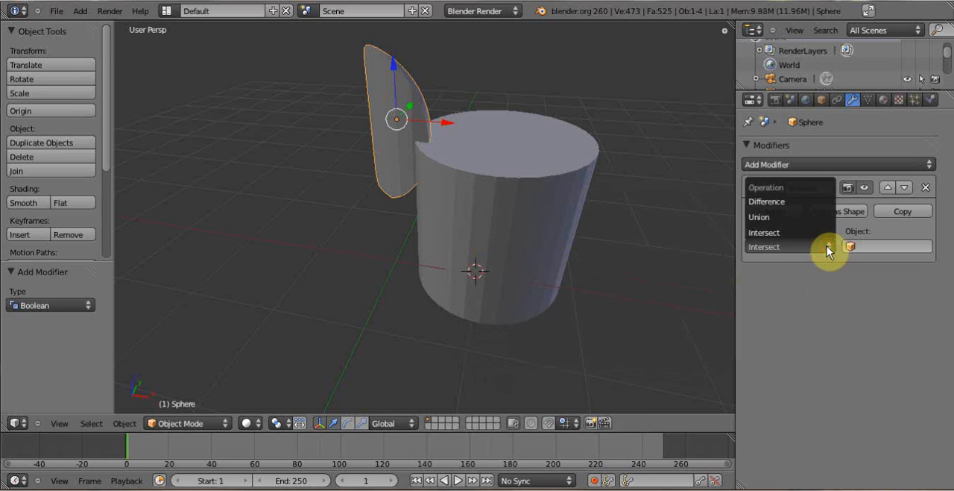
pyautogui.click(795, 201)
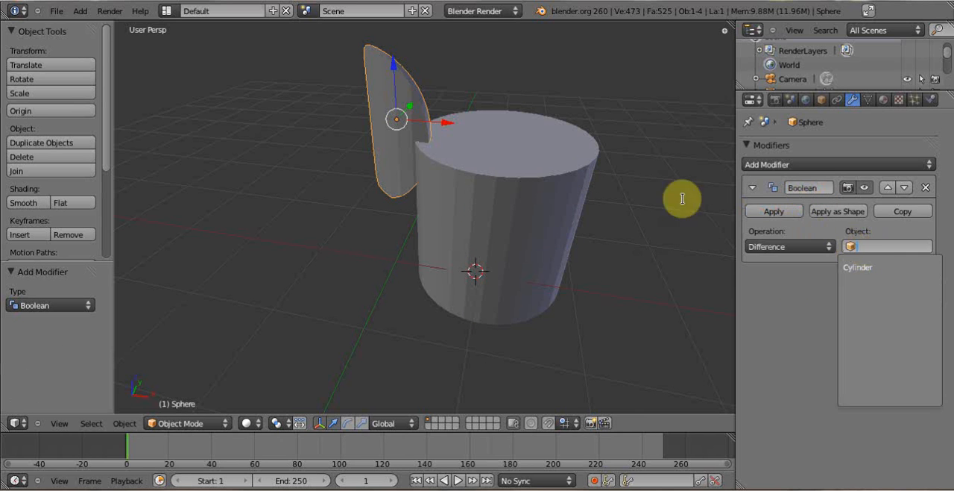
pyautogui.click(890, 265)
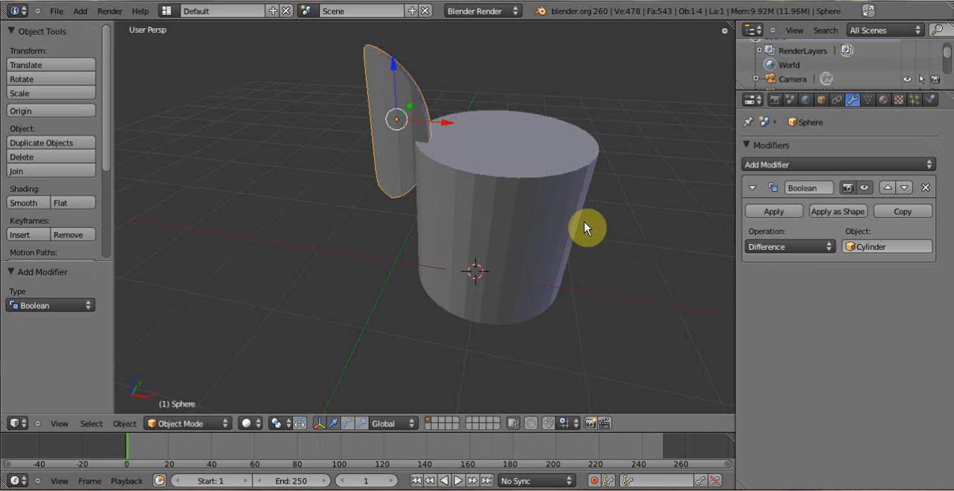
pyautogui.click(771, 212)
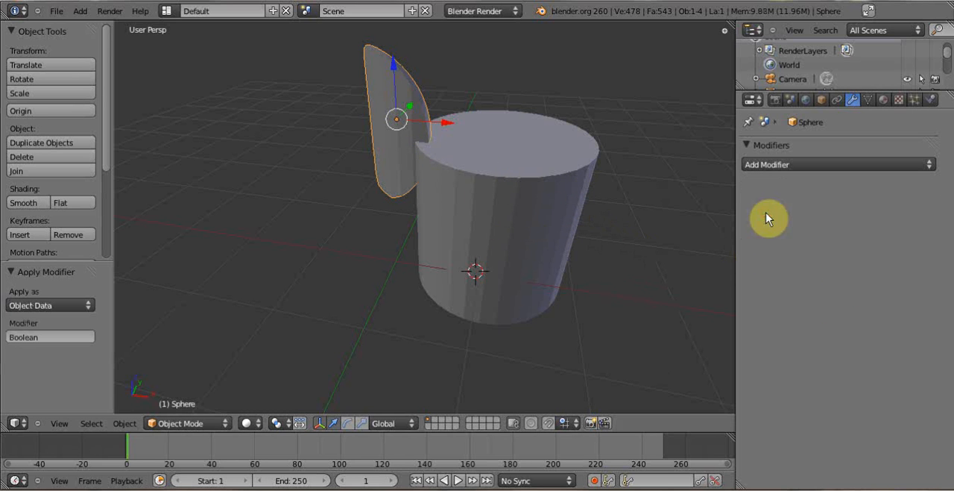
# - Move the cylinder away from the cut sphere piece by about X 1.088, Y 0.373, Z 0.129, and delete it
pyautogui.rightClick(522, 223)
pyautogui.press('g')
pyautogui.click(530, 231)
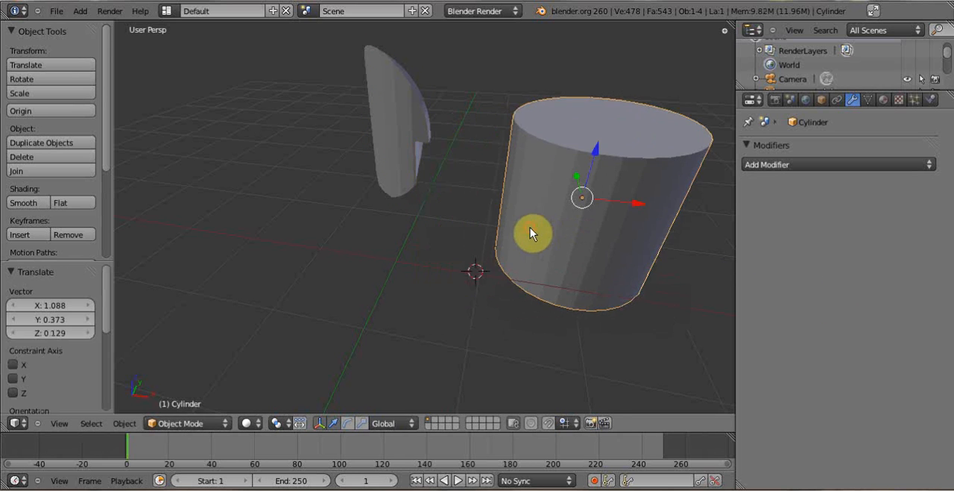
pyautogui.press('x')
pyautogui.click(530, 229)
# - Select the remaining sphere piece and move it by about X -0.032, Y -0.886, Z -1.057
pyautogui.rightClick(420, 138)
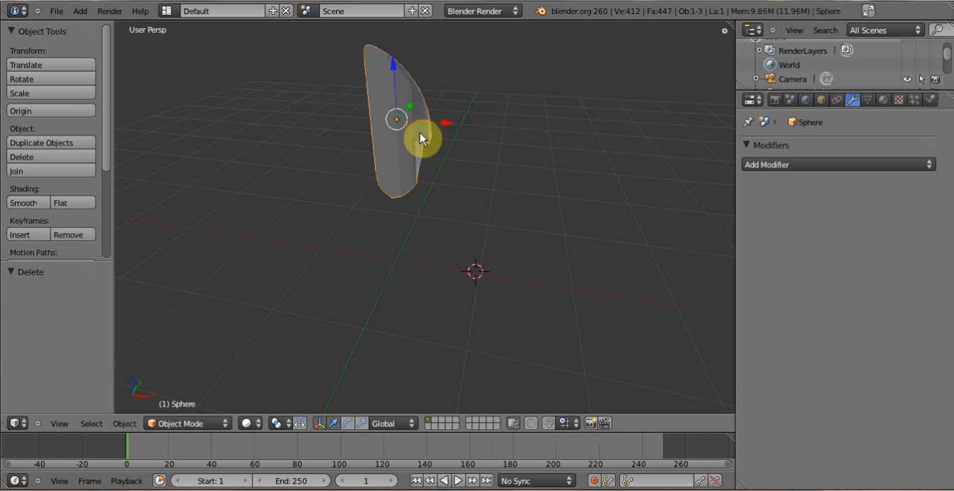
pyautogui.moveTo(421, 137); pyautogui.dragTo(504, 226, button='middle')
pyautogui.press('g')
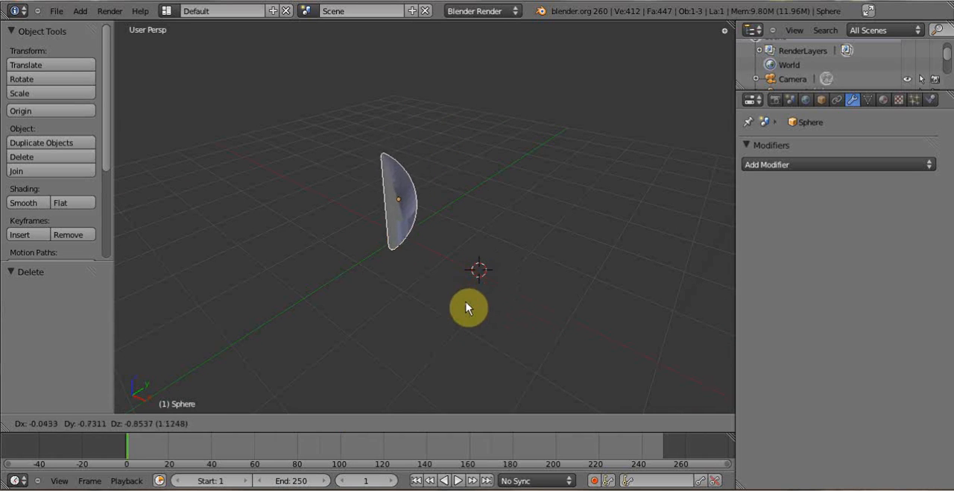
pyautogui.click(464, 319)
pyautogui.click(932, 165)
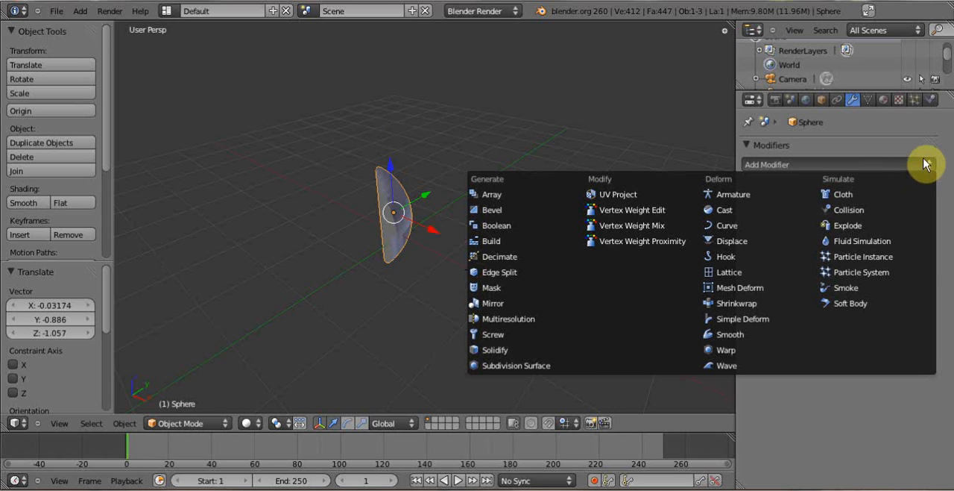
pyautogui.click(925, 160)
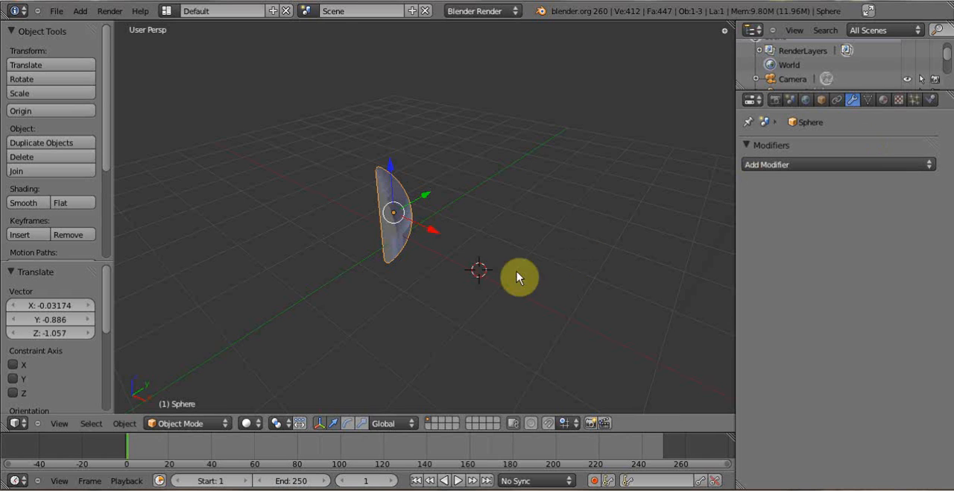
# - Move the sphere piece by about X -0.364, and shift it back the other way by about X 1.173, Z -0.159
pyautogui.moveTo(517, 273); pyautogui.dragTo(586, 237, button='middle')
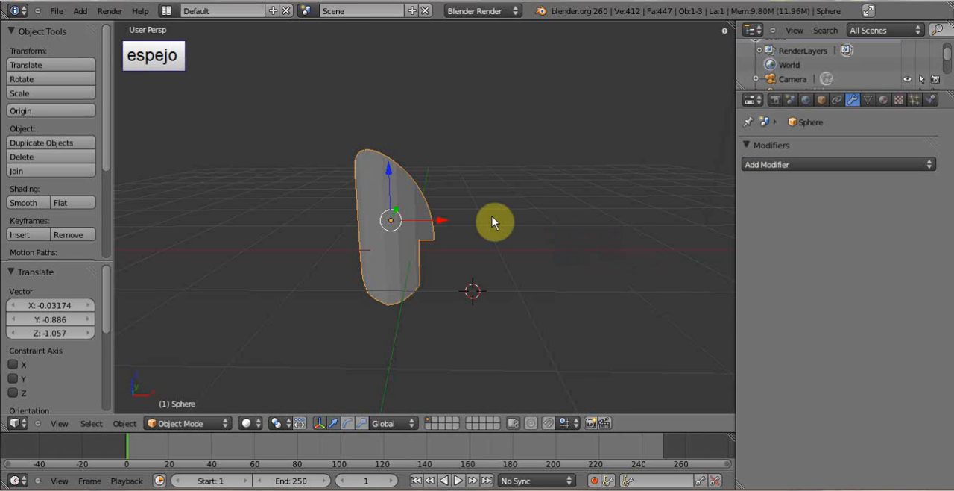
pyautogui.press('g')
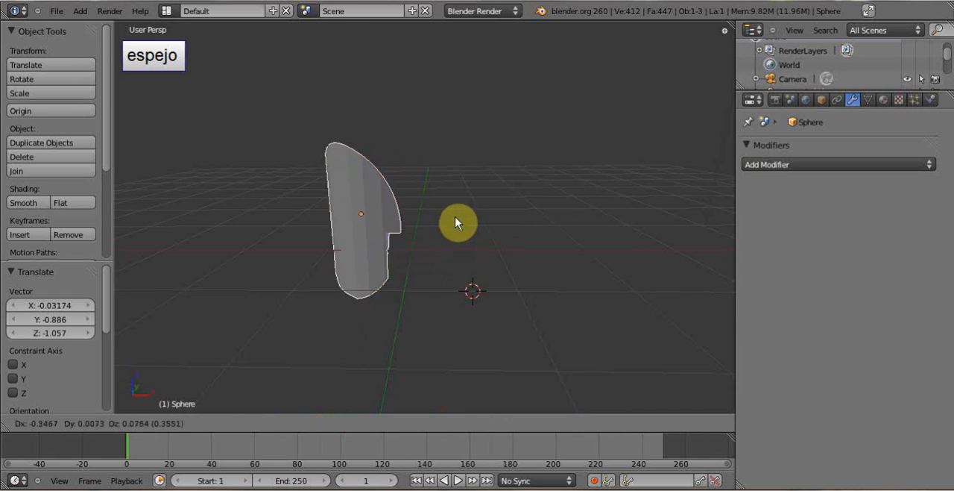
pyautogui.click(454, 223)
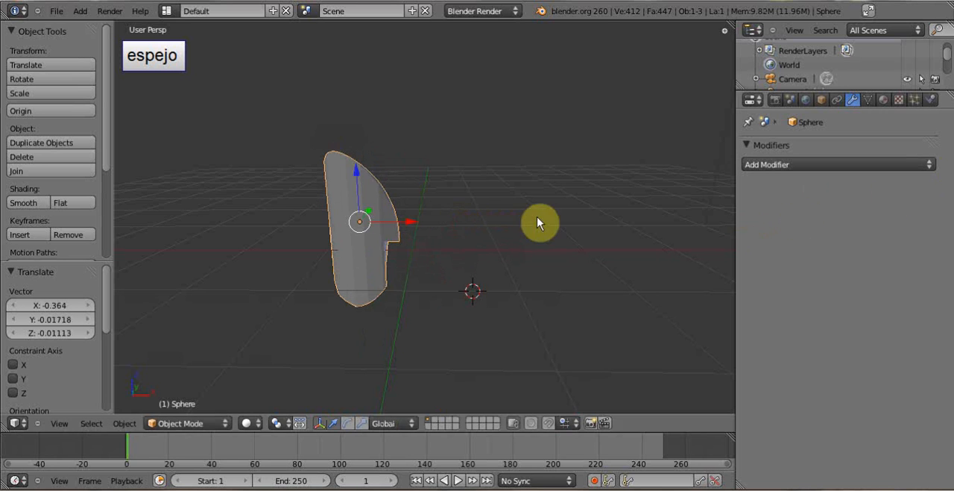
pyautogui.press('g')
pyautogui.click(520, 249)
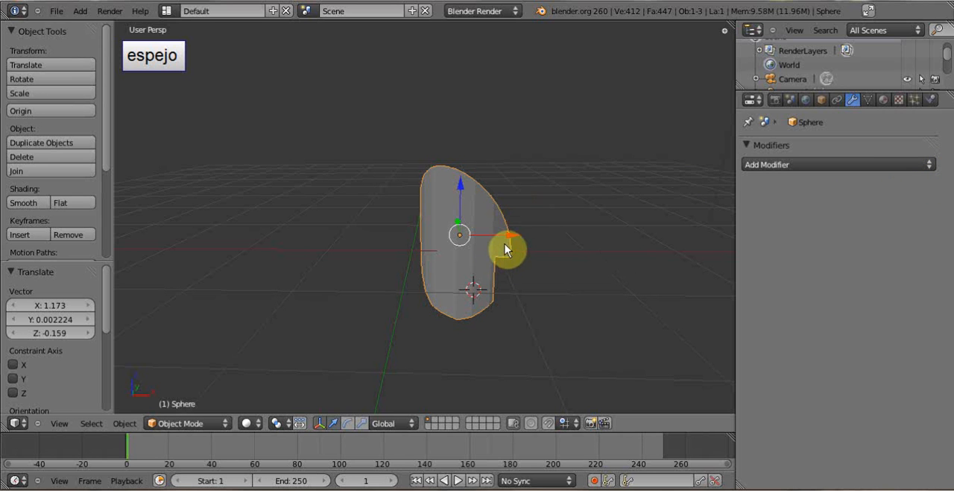
# - Move the piece's entire mesh in Edit Mode by about X 0.586, Y 0.036, Z 0.016, off its origin point
pyautogui.press('Tab')
pyautogui.press('a')
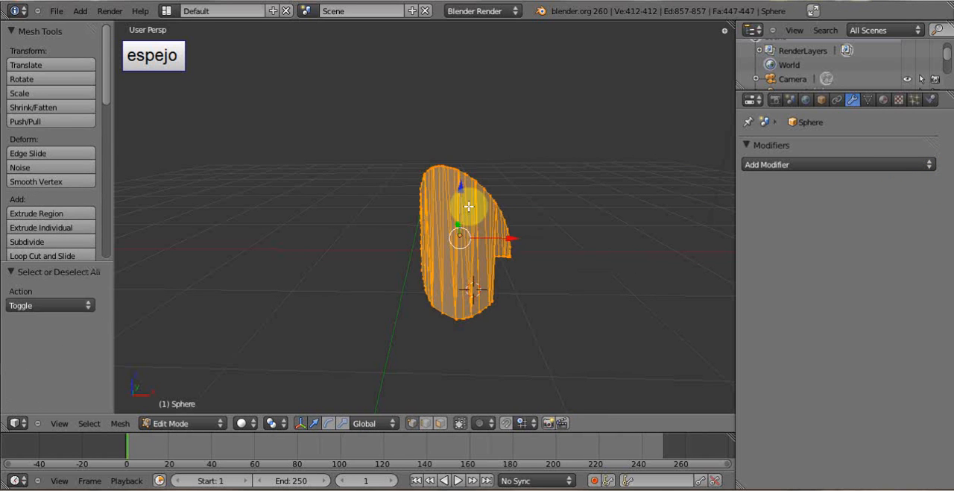
pyautogui.press('g')
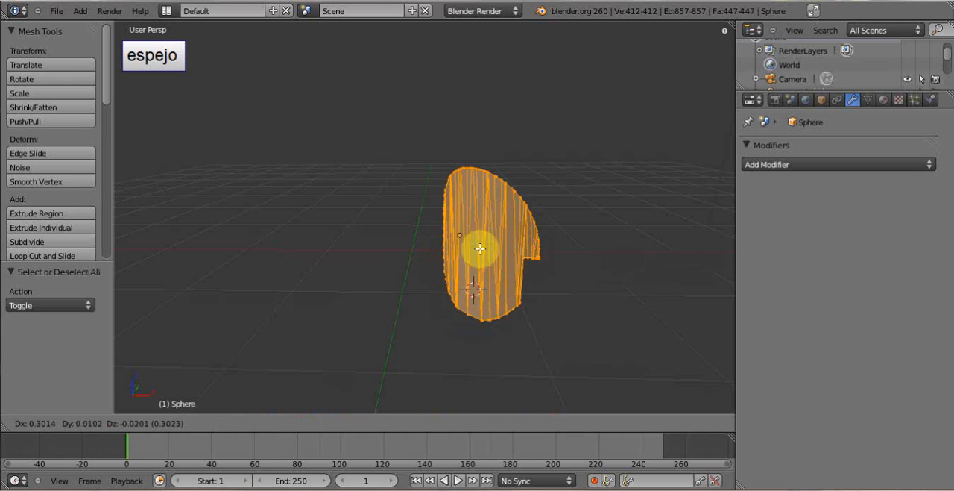
pyautogui.click(499, 244)
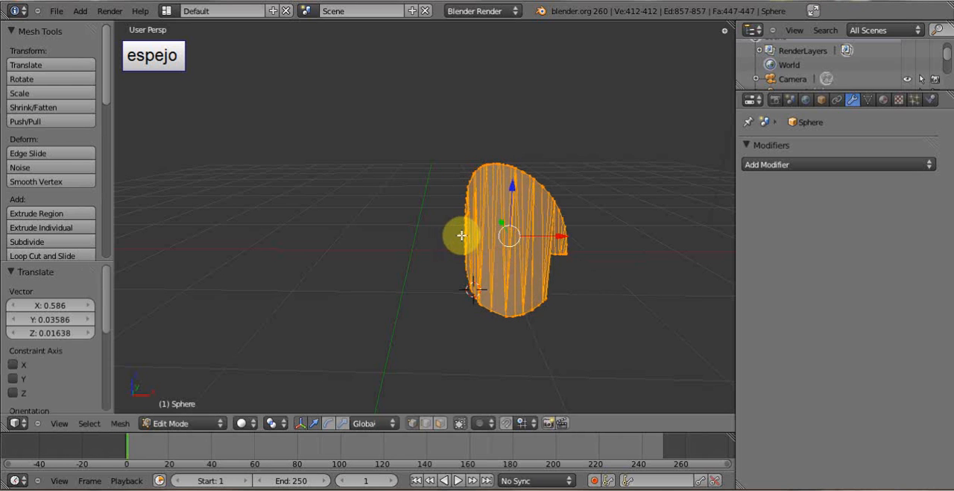
pyautogui.press('Tab')
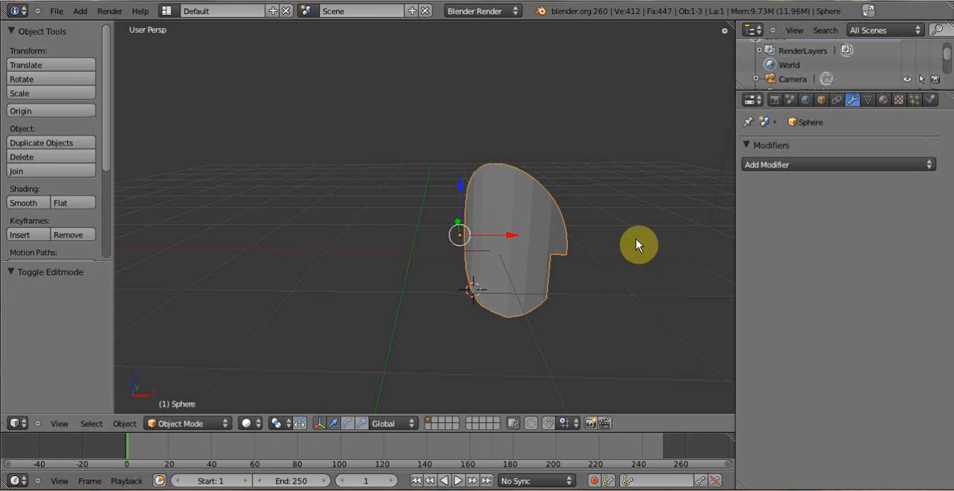
# - Set the sphere piece's location to X 0, Y 0 and Z 0
pyautogui.click(822, 99)
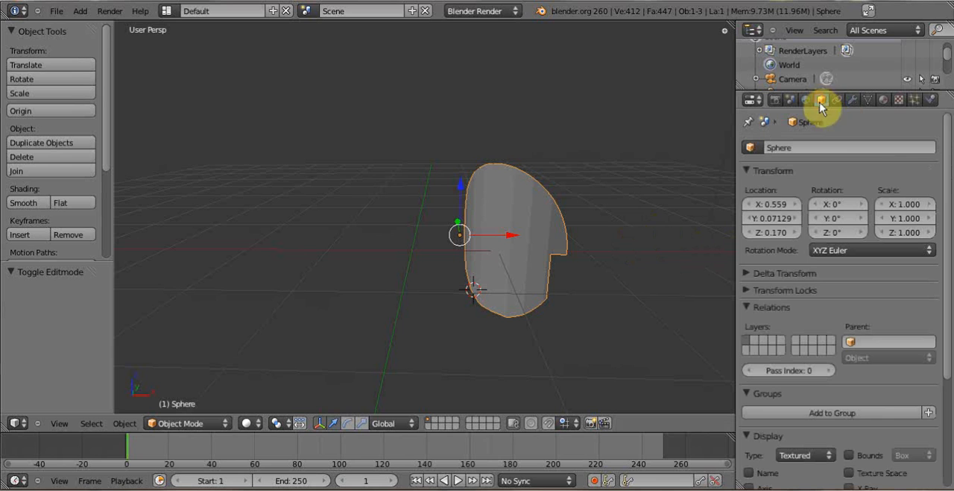
pyautogui.click(775, 203)
pyautogui.write('0')
pyautogui.press('Return')
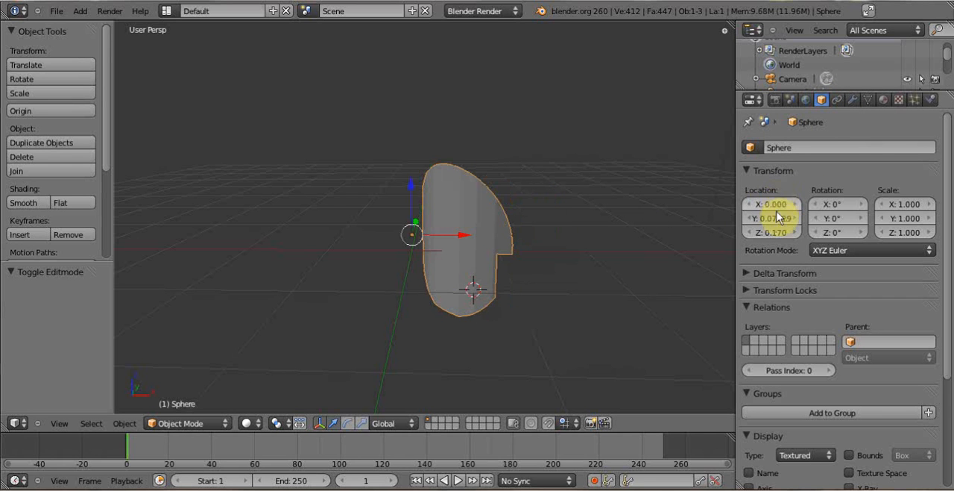
pyautogui.click(777, 217)
pyautogui.write('0')
pyautogui.press('Return')
pyautogui.click(776, 232)
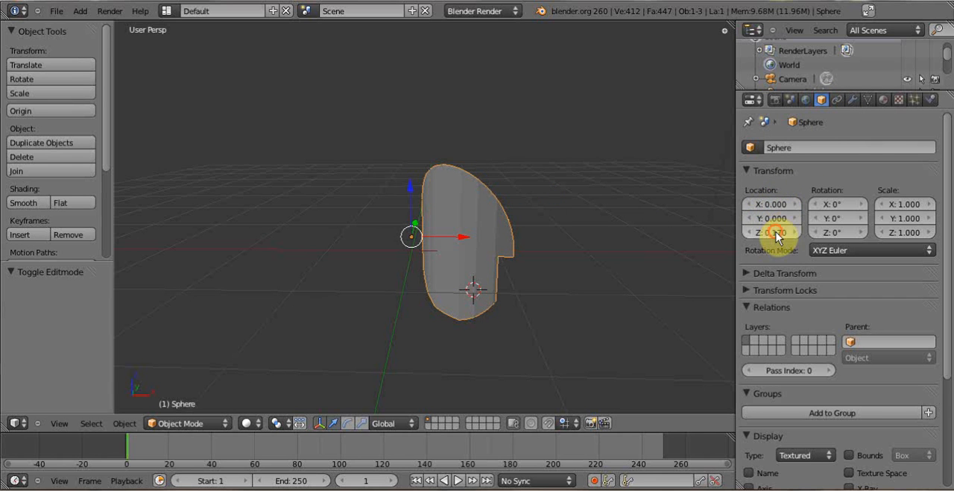
pyautogui.write('0')
pyautogui.press('Return')
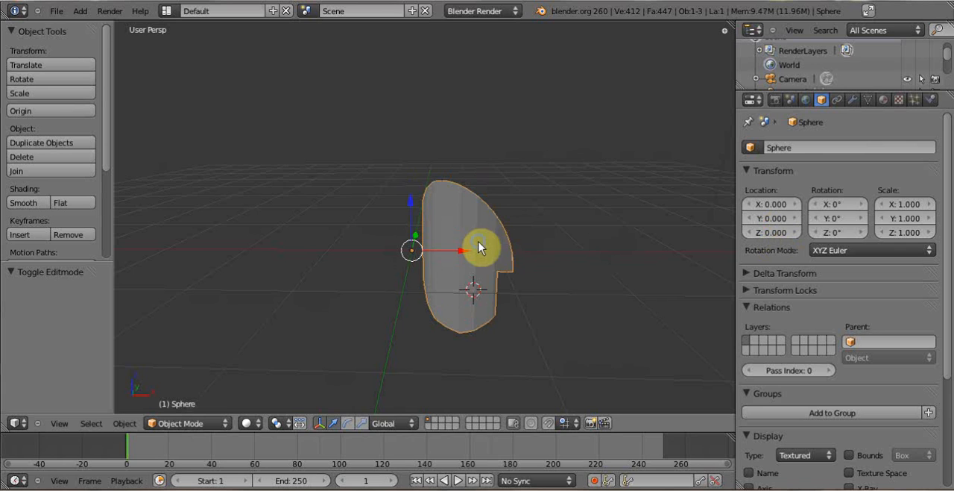
# - Add a Mirror modifier across the X axis to the sphere piece and inspect both halves
pyautogui.scroll(-1, 479, 241)
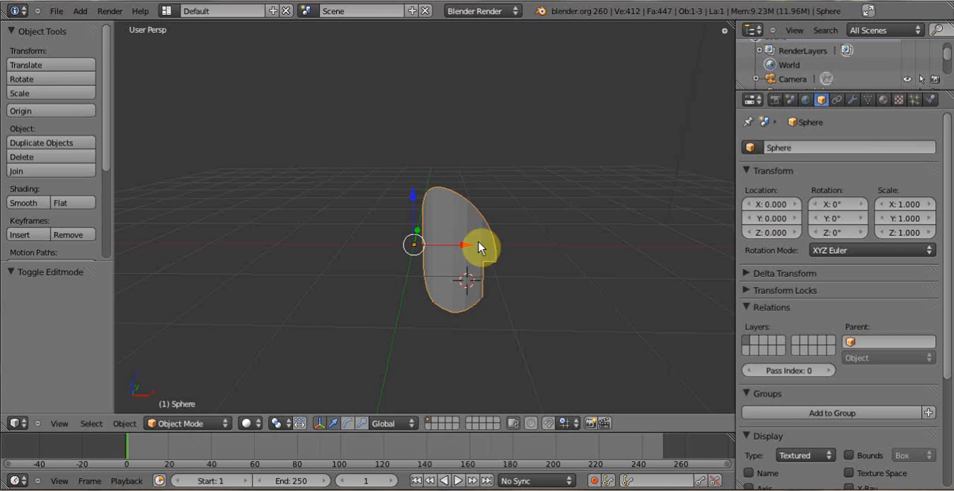
pyautogui.click(852, 100)
pyautogui.click(919, 165)
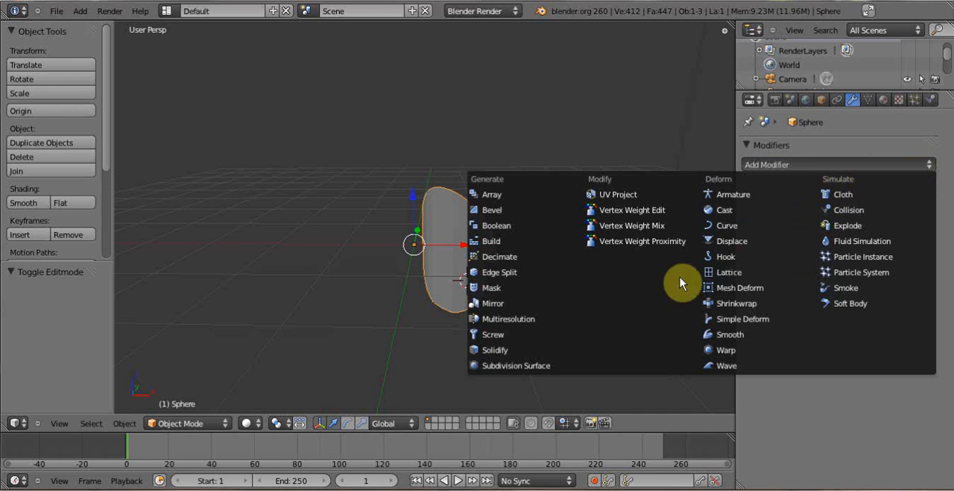
pyautogui.click(488, 304)
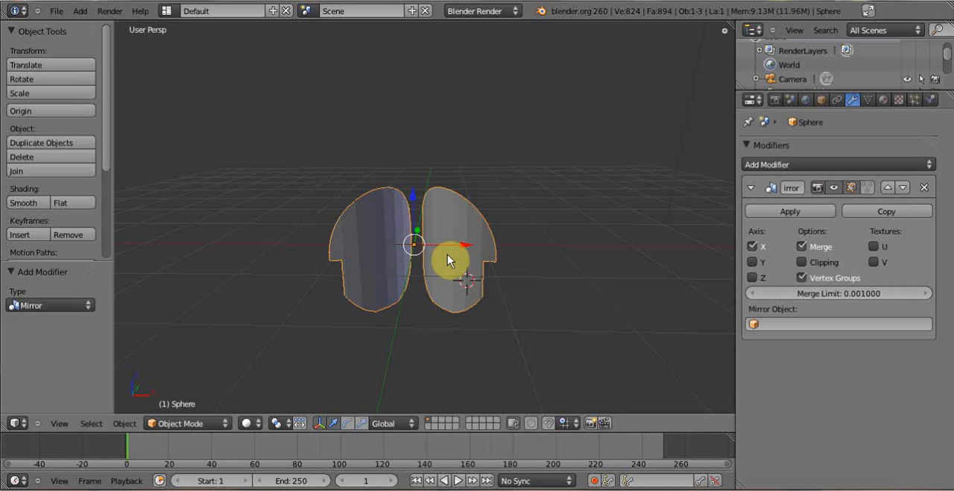
pyautogui.moveTo(450, 260); pyautogui.dragTo(462, 278, button='middle')
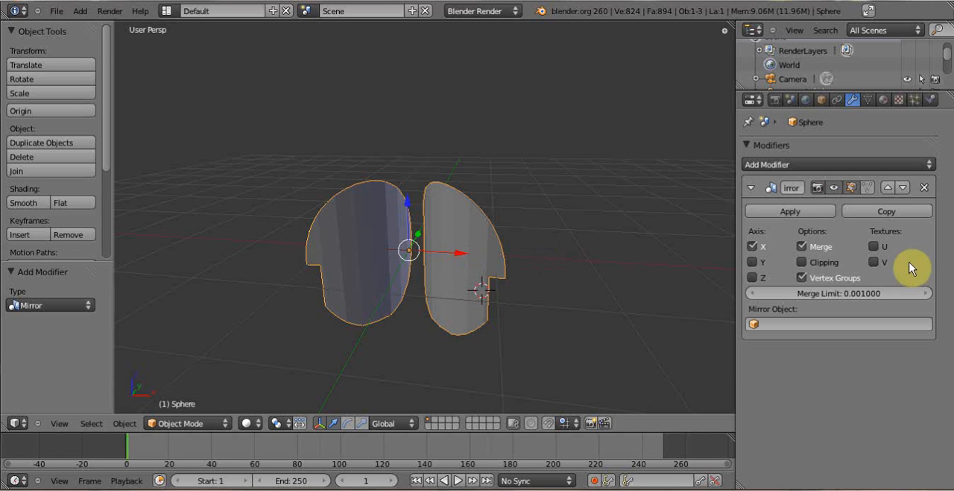
# - Pull a single vertex on the original half's upper outer curve up by about 0.3 in Edit Mode to form a spike
pyautogui.press('Tab')
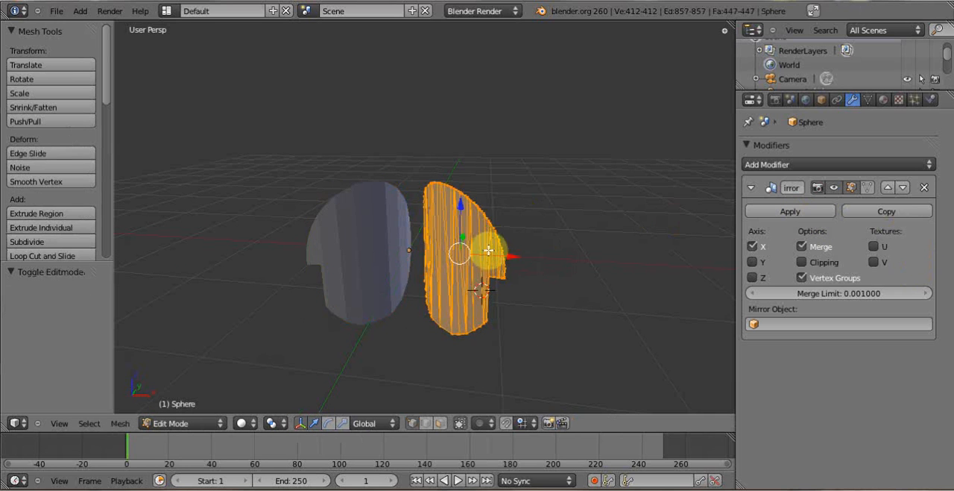
pyautogui.press('a')
pyautogui.scroll(3, 489, 228)
pyautogui.rightClick(579, 192)
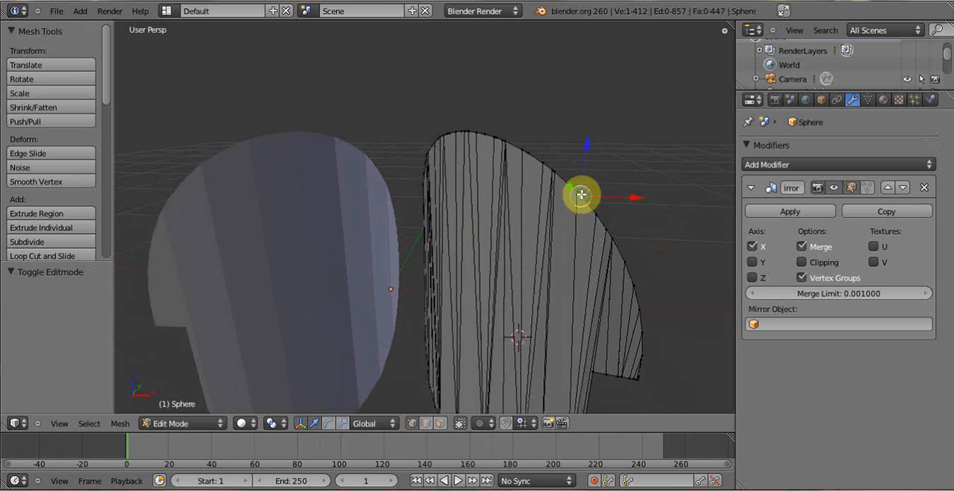
pyautogui.press('g')
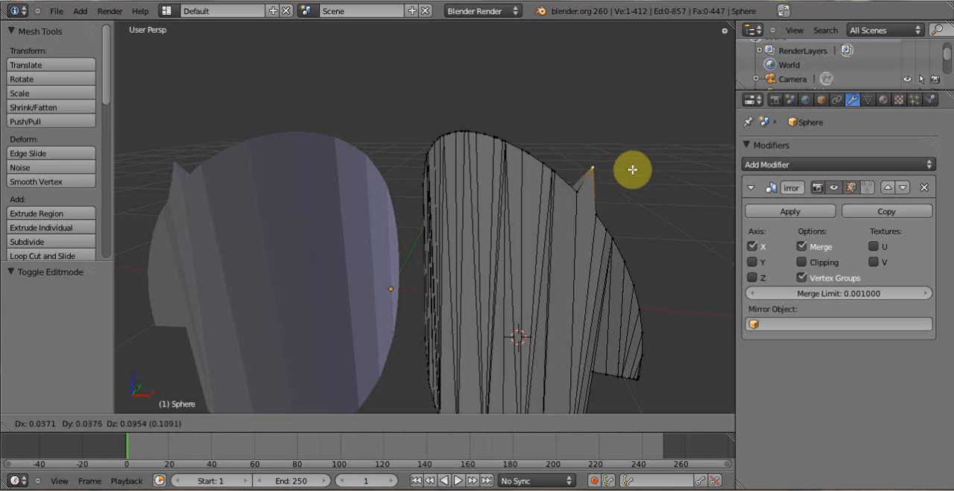
pyautogui.click(602, 96)
pyautogui.press('Tab')
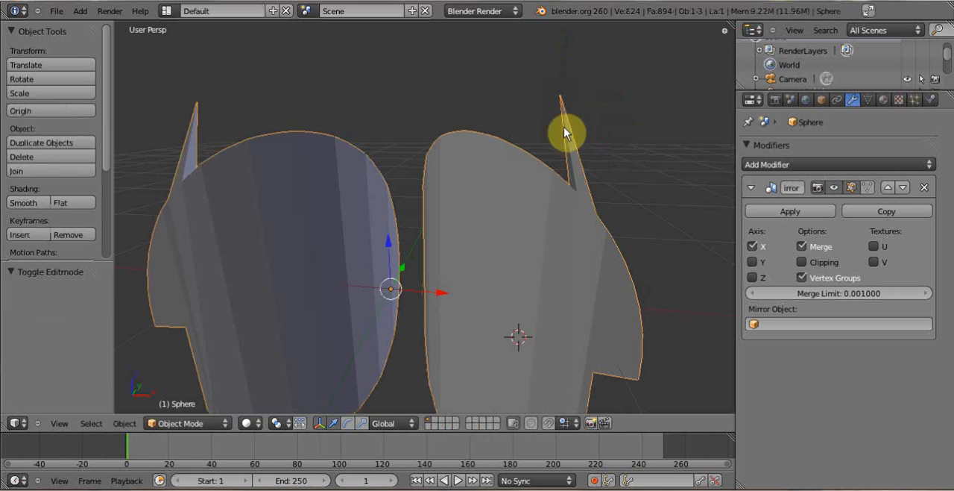
# - Apply the Mirror modifier and move a vertex near the mirrored half's upper inner edge upward in Edit Mode
pyautogui.scroll(-2, 532, 199)
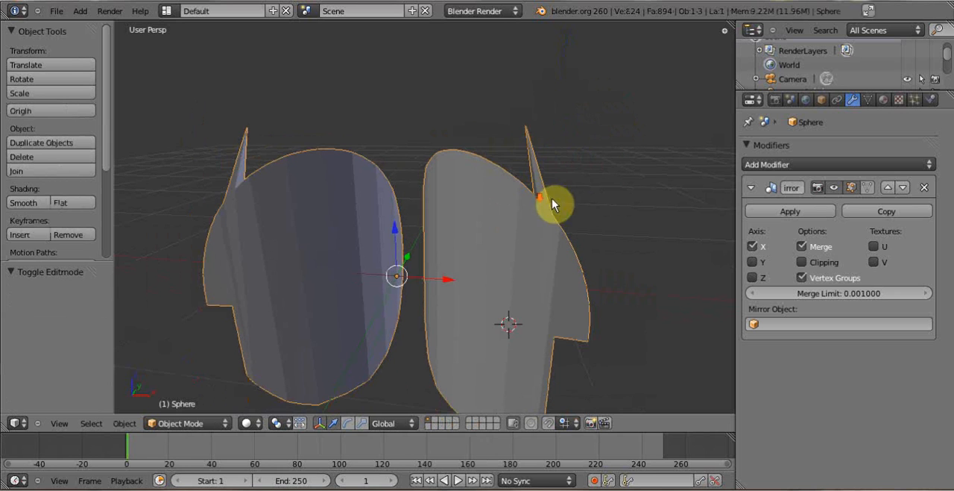
pyautogui.click(783, 211)
pyautogui.press('Tab')
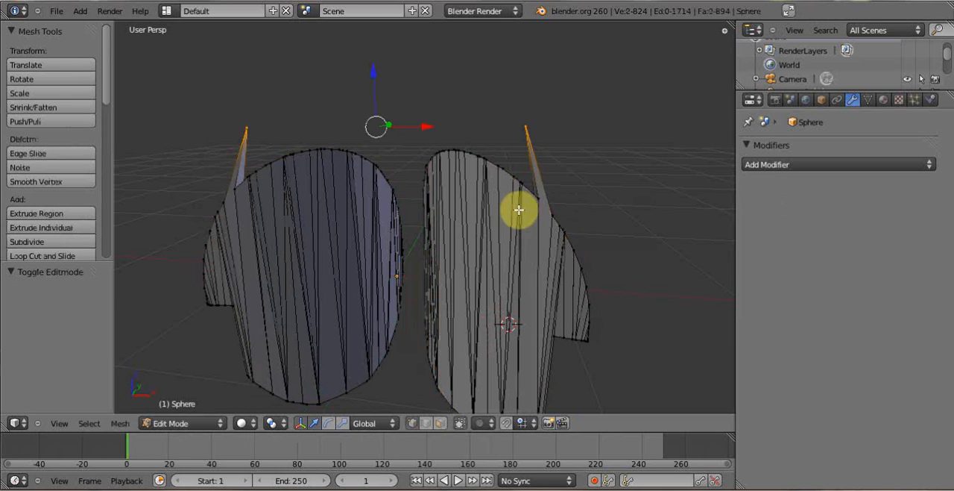
pyautogui.rightClick(366, 159)
pyautogui.press('g')
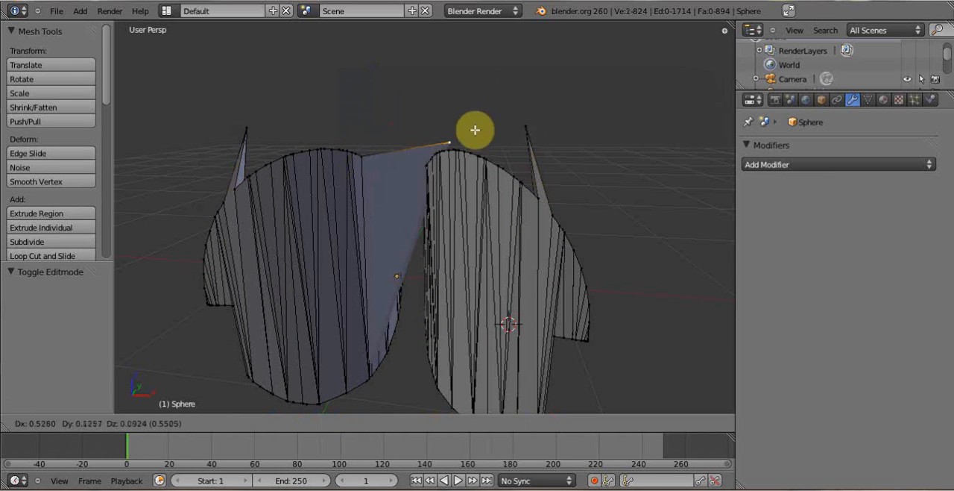
pyautogui.click(395, 96)
# - Connect the moved vertex to a vertex on the other half's upper inner edge with a new edge, and return to Object Mode
pyautogui.keyDown('shift'); pyautogui.rightClick(437, 161); pyautogui.keyUp('shift')
pyautogui.press('f')
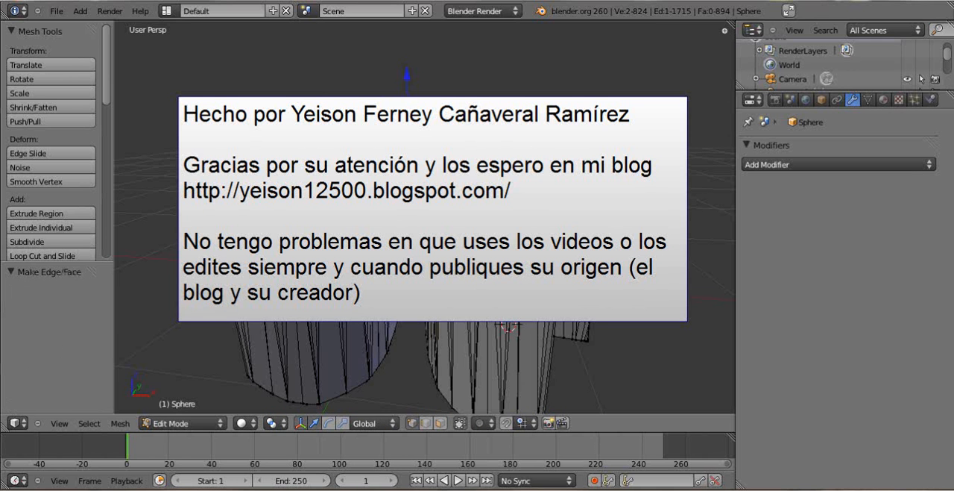
pyautogui.press('a')
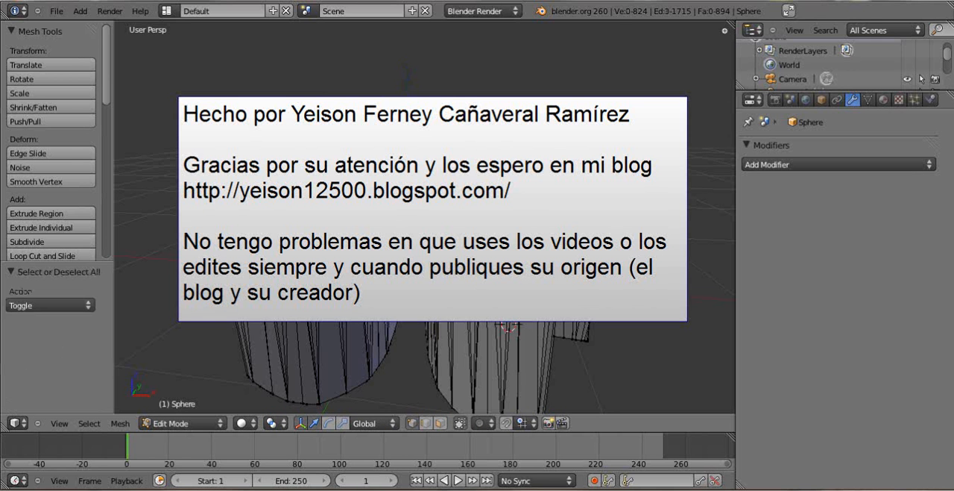
pyautogui.press('Tab')
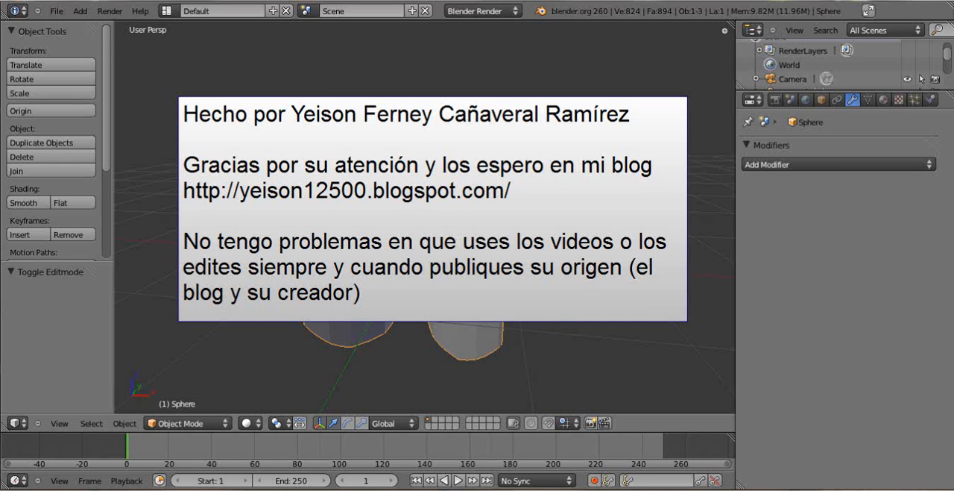
pyautogui.scroll(-1, 425, 217)
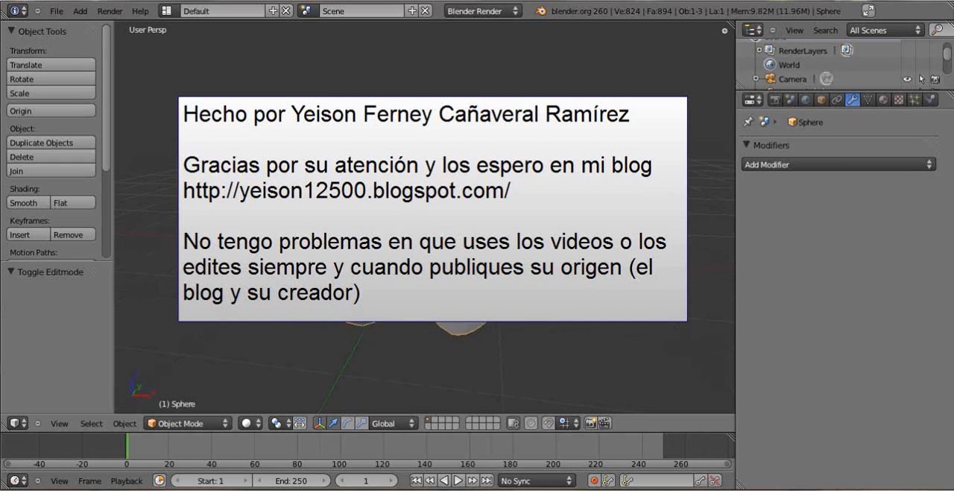
pyautogui.moveTo(350, 212); pyautogui.dragTo(313, 224, button='middle')
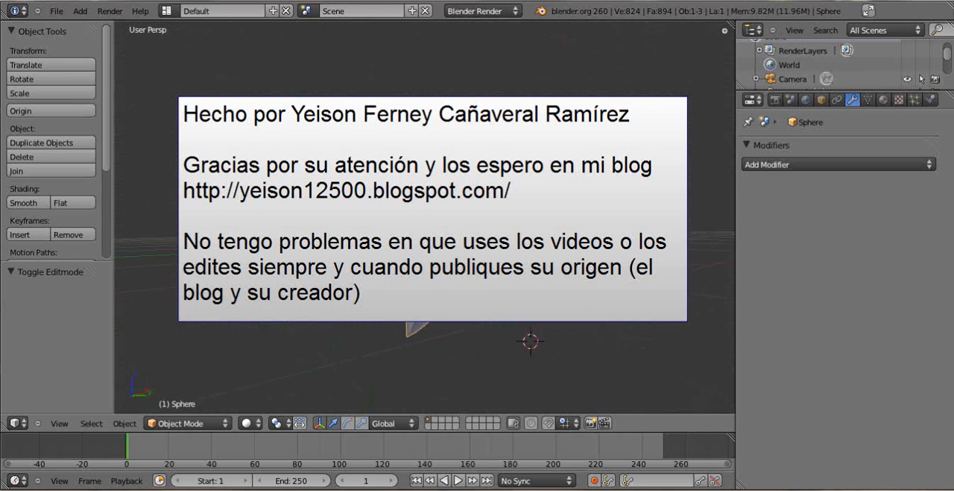